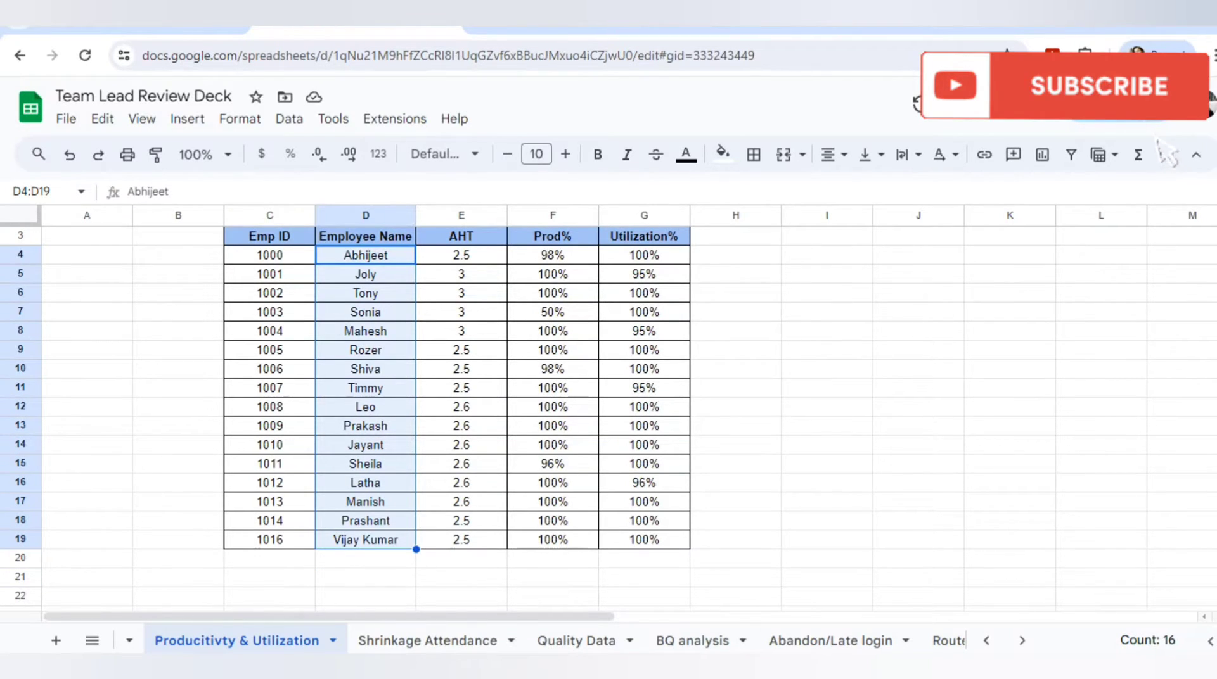
# Step: Examine the employee names listed in the Producitivty & Utilization sheet, from row 4 through row 19
pyautogui.press('Left')
pyautogui.press('Right')
pyautogui.hotkey('shift', 'Down')
pyautogui.hotkey('shift', 'Down')
pyautogui.hotkey('shift', 'Down')
pyautogui.hotkey('shift', 'Down')
pyautogui.hotkey('shift', 'Down')
pyautogui.hotkey('shift', 'Down')
pyautogui.hotkey('shift', 'Down')
pyautogui.hotkey('shift', 'Down')
pyautogui.hotkey('shift', 'Down')
pyautogui.hotkey('shift', 'Down')
pyautogui.hotkey('shift', 'Down')
pyautogui.hotkey('shift', 'Down')
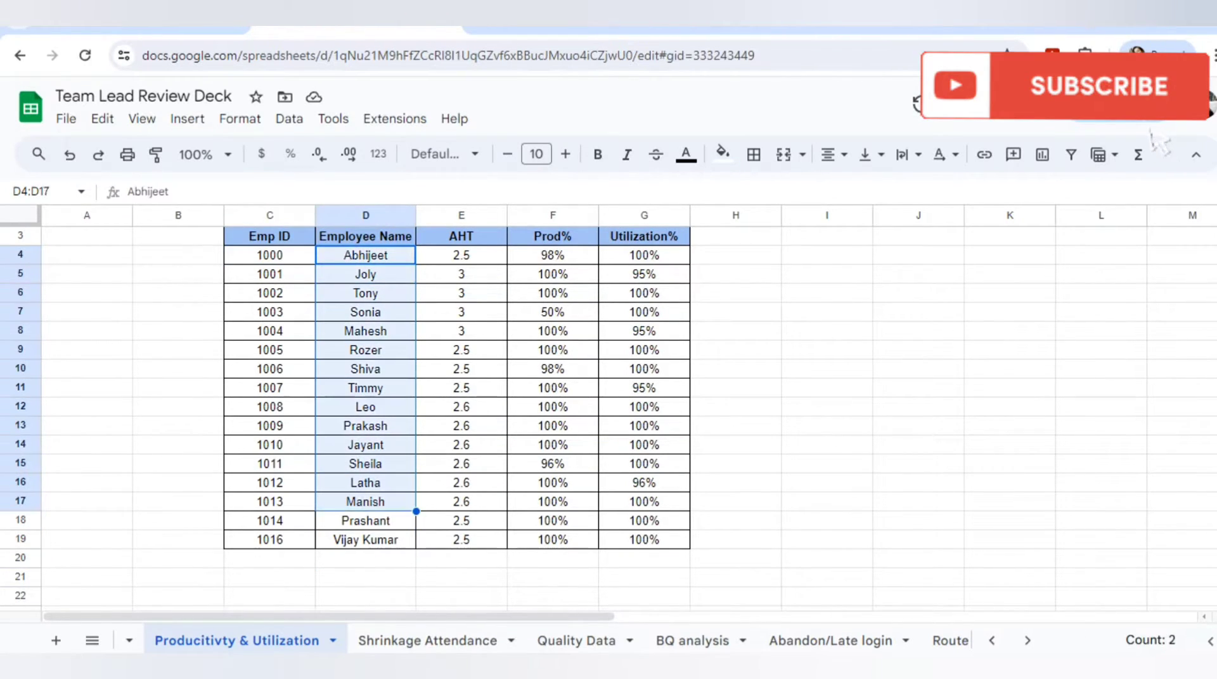
pyautogui.hotkey('shift', 'Down')
pyautogui.hotkey('shift', 'Down')
pyautogui.hotkey('shift', 'Down')
pyautogui.hotkey('shift', 'Down')
pyautogui.hotkey('shift', 'Down')
pyautogui.hotkey('shift', 'Down')
pyautogui.hotkey('shift', 'Up')
pyautogui.hotkey('shift', 'Up')
pyautogui.hotkey('shift', 'Up')
pyautogui.hotkey('shift', 'Up')
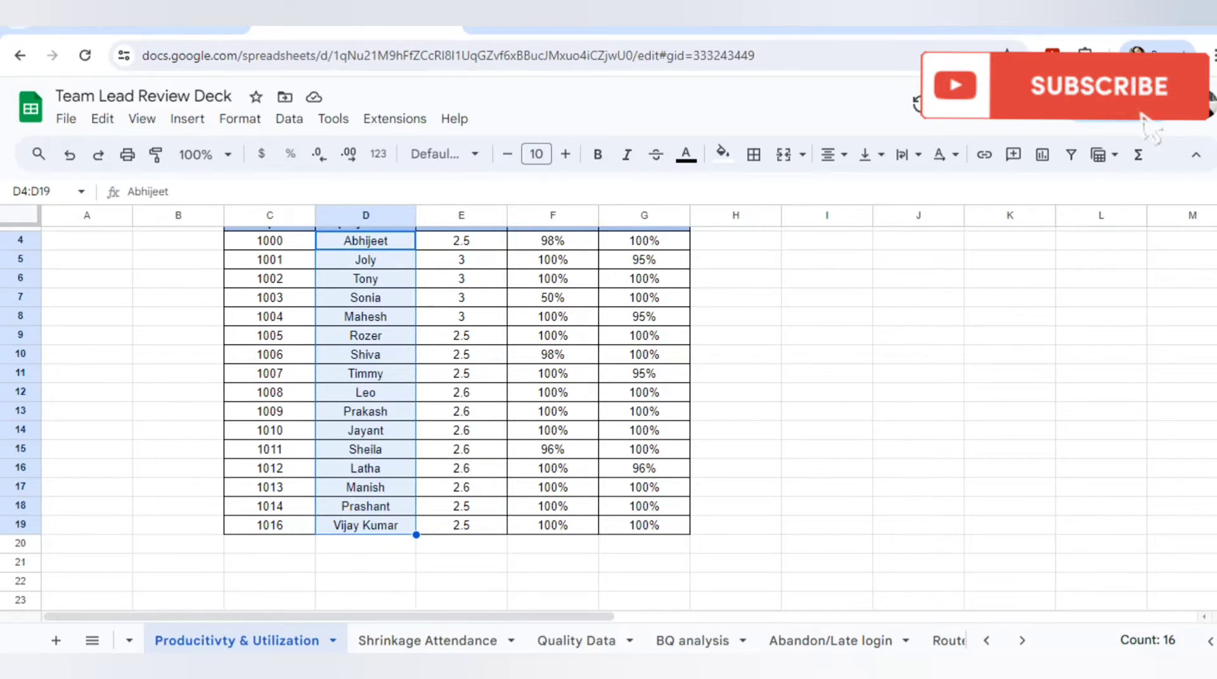
# Step: Copy the whole productivity table, C3:G19, including its header row
pyautogui.press('Left')
pyautogui.press('Up')
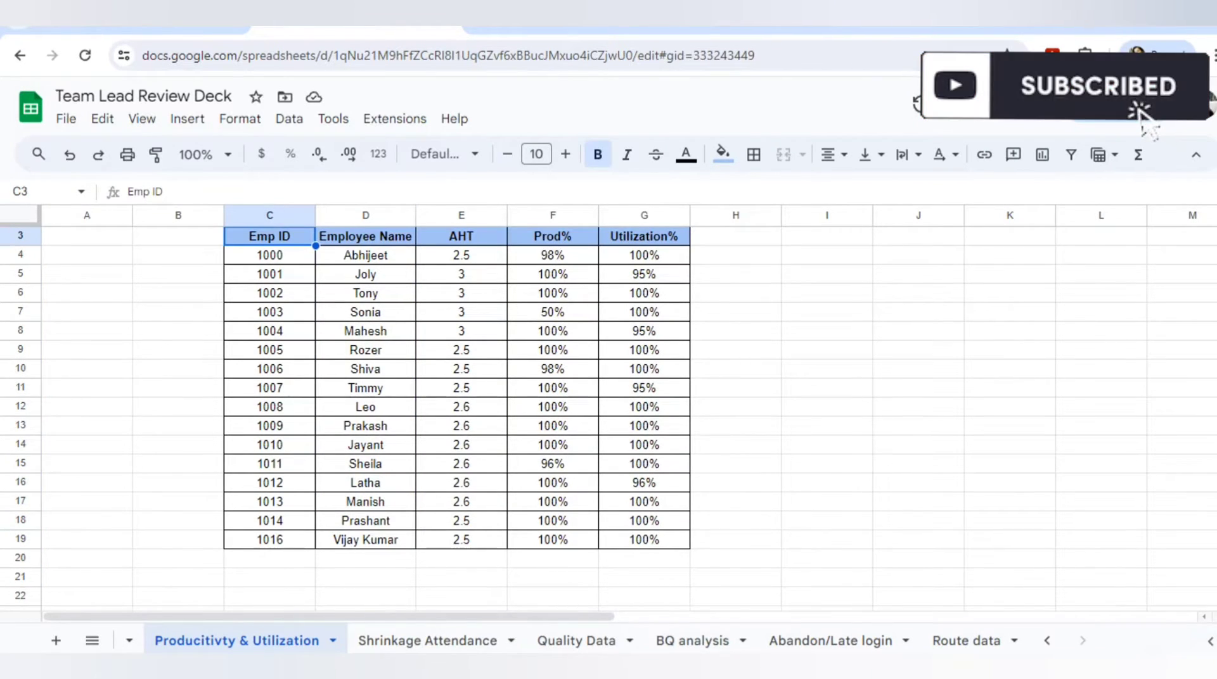
pyautogui.hotkey('ctrl', 'a')
pyautogui.hotkey('ctrl', 'c')
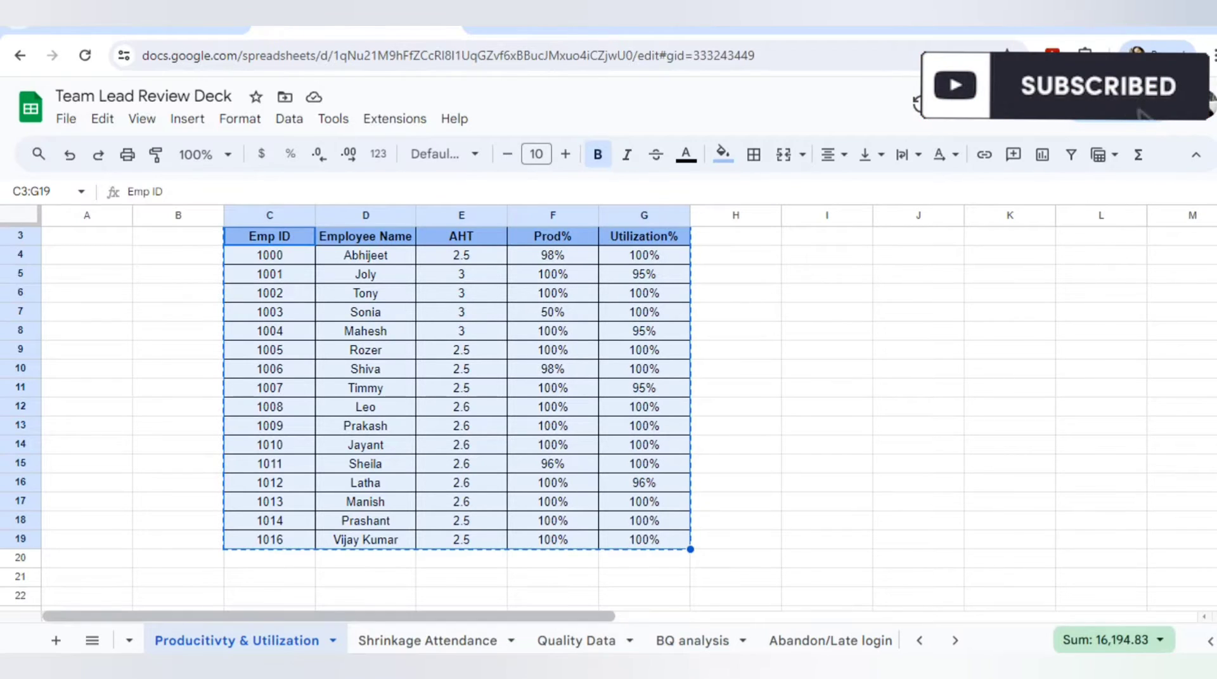
# Step: Open the Headcount & Overview sheet and fit the Employee Name column's width to its contents
pyautogui.click(92, 640)
pyautogui.press('Up')
pyautogui.press('Up')
pyautogui.press('Up')
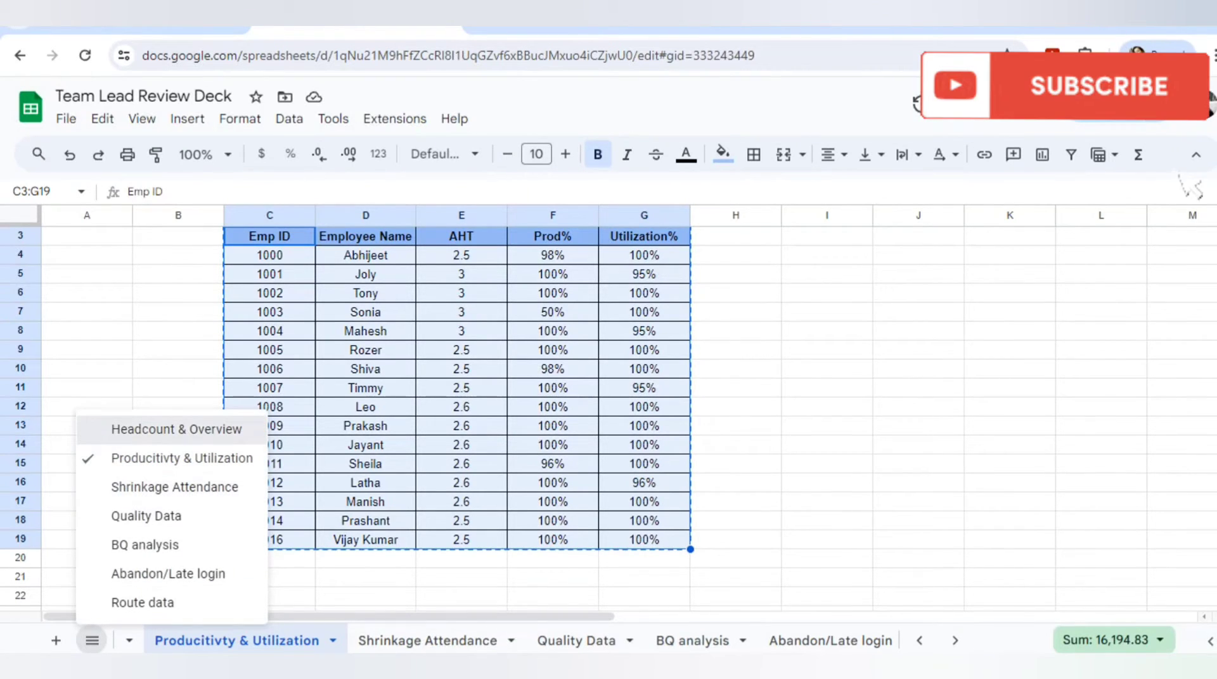
pyautogui.press('Return')
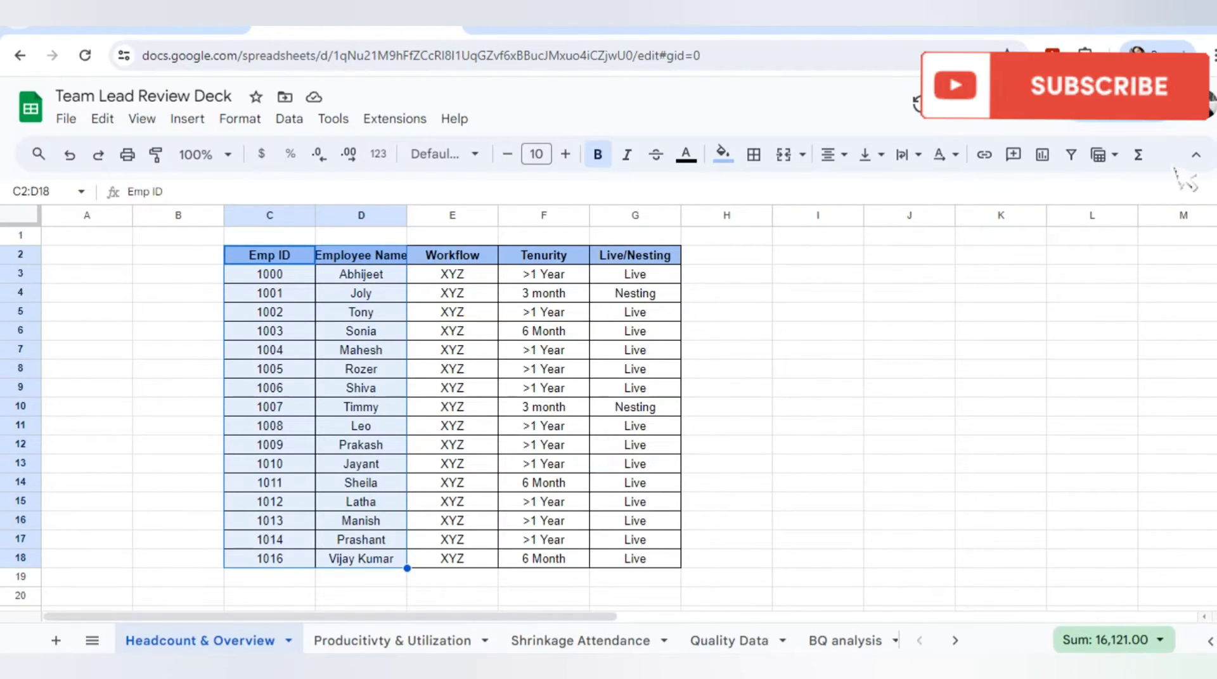
pyautogui.press('Down')
pyautogui.press('Right')
pyautogui.press('Right')
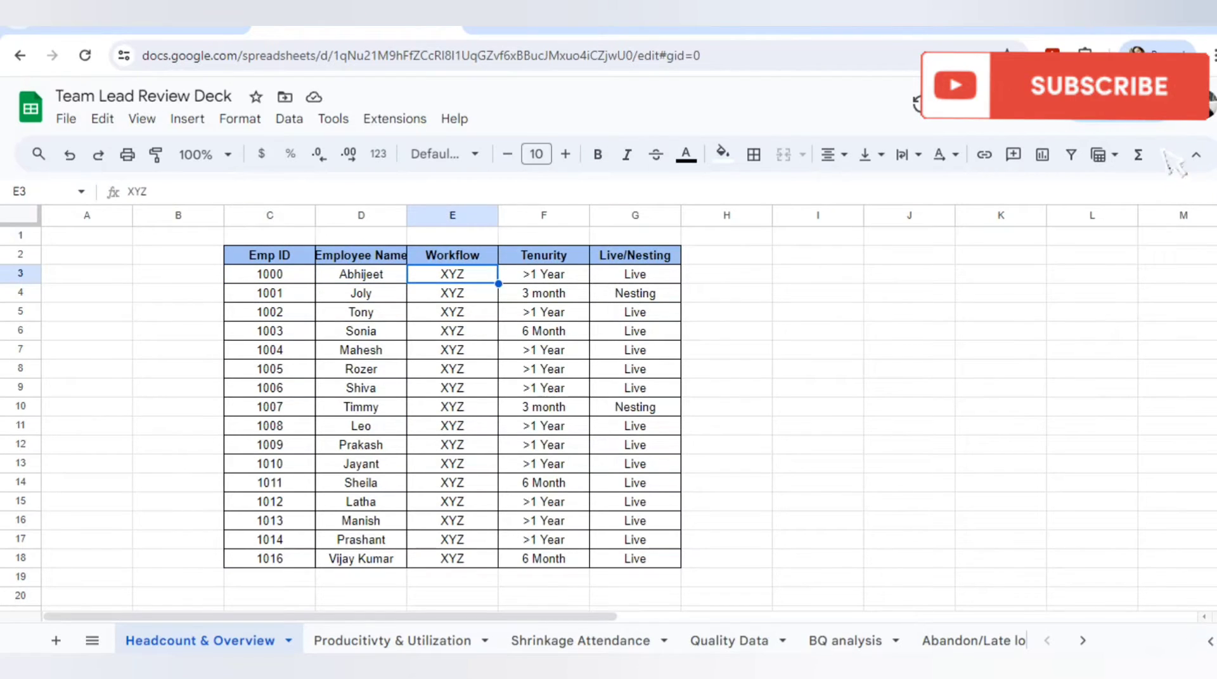
pyautogui.moveTo(407, 215); pyautogui.dragTo(407, 216)
pyautogui.doubleClick(407, 216)
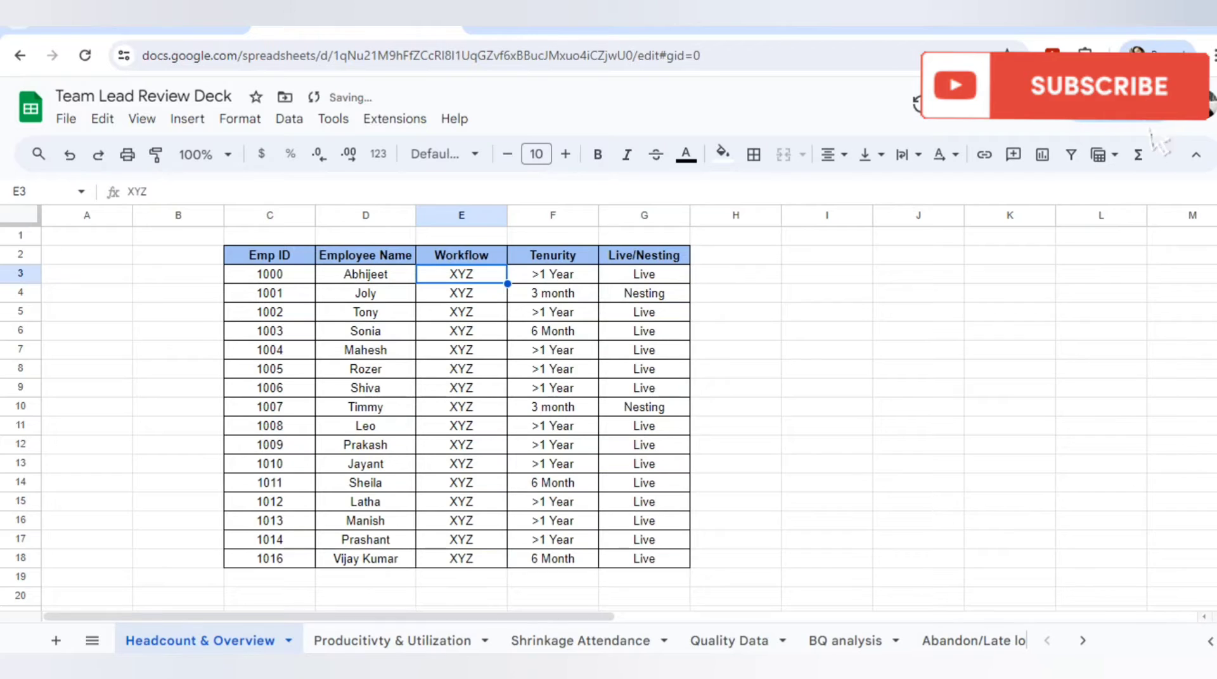
# Step: Copy the entire headcount table, C2:G18, including its header row
pyautogui.click(644, 256)
pyautogui.press('Down')
pyautogui.press('Down')
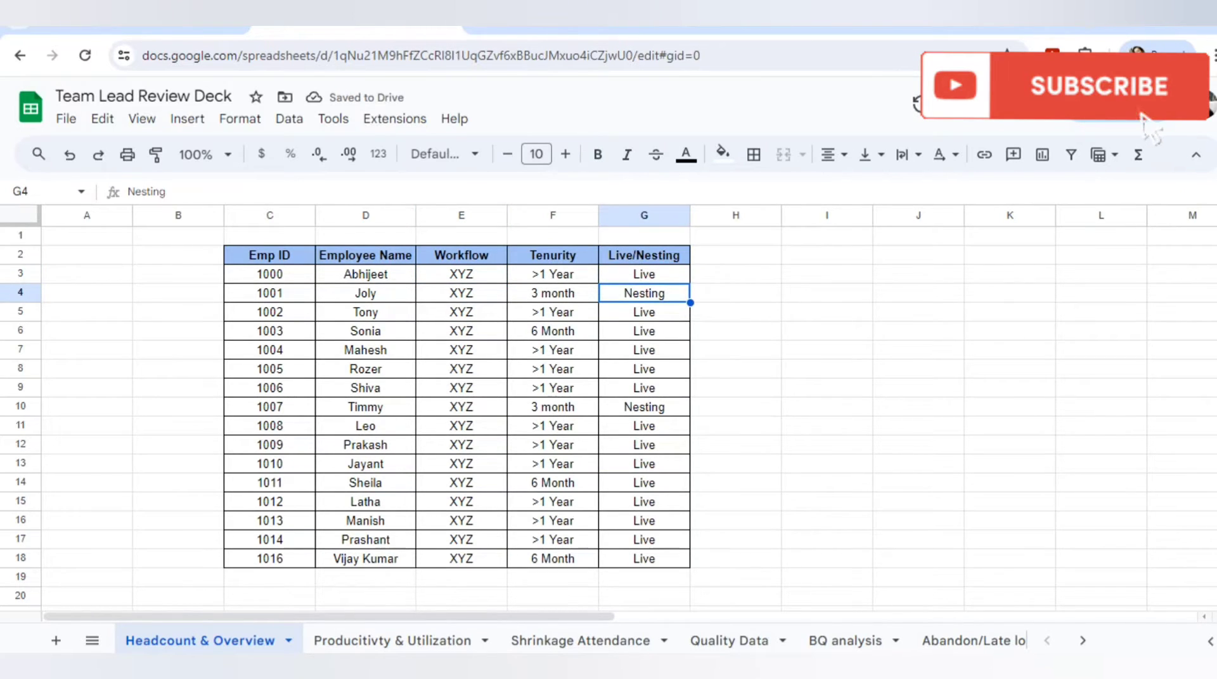
pyautogui.hotkey('ctrl', 'a')
pyautogui.hotkey('ctrl', 'c')
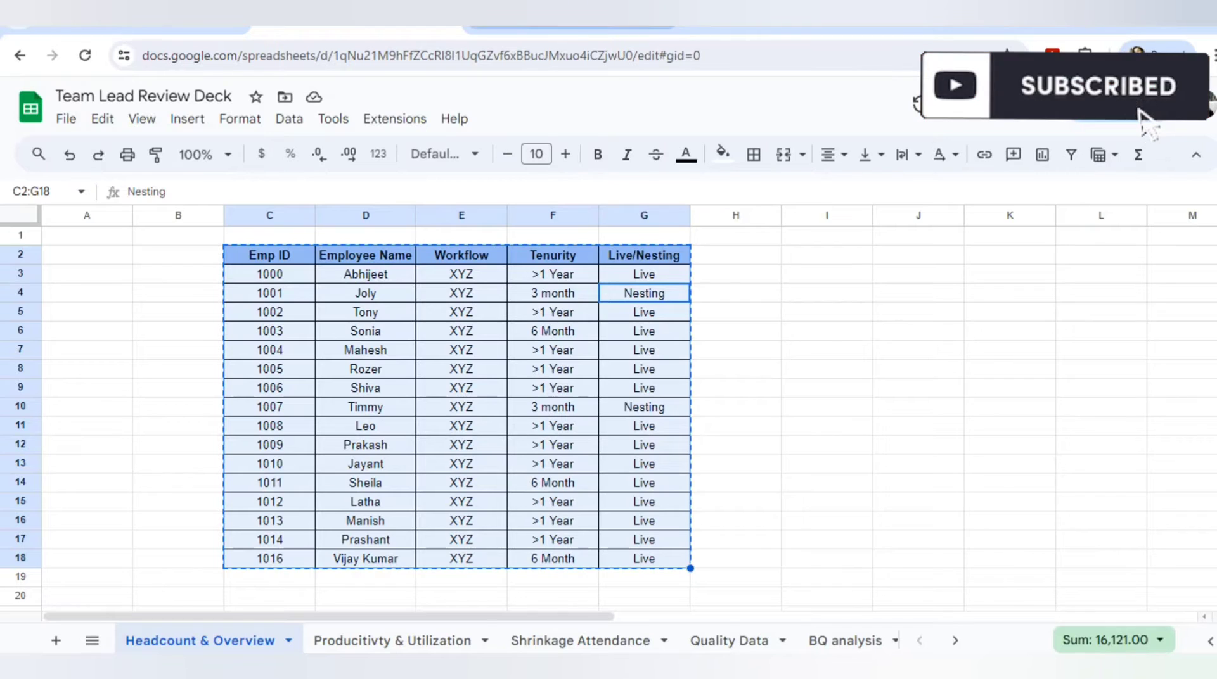
# Step: Switch to the Performance Review Deck in Google Slides and delete the existing table from the Headcount & Overview slide
pyautogui.hotkey('ctrl', 'Tab')
pyautogui.press('Down')
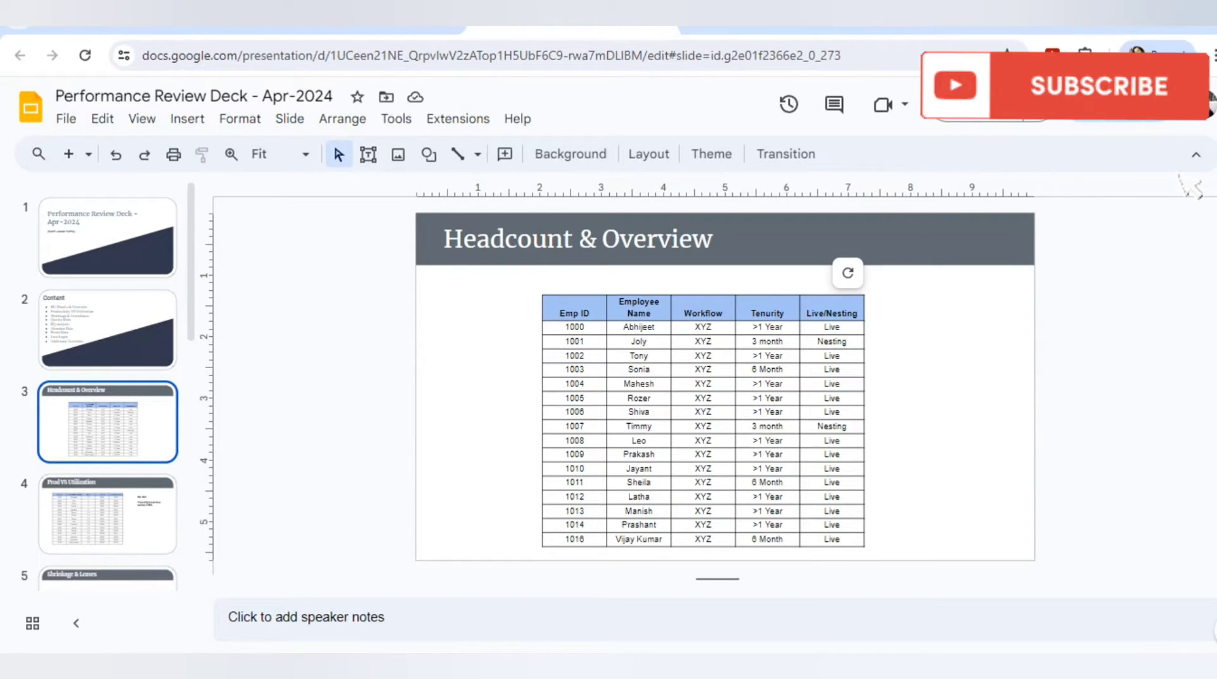
pyautogui.click(574, 377)
pyautogui.click(639, 398)
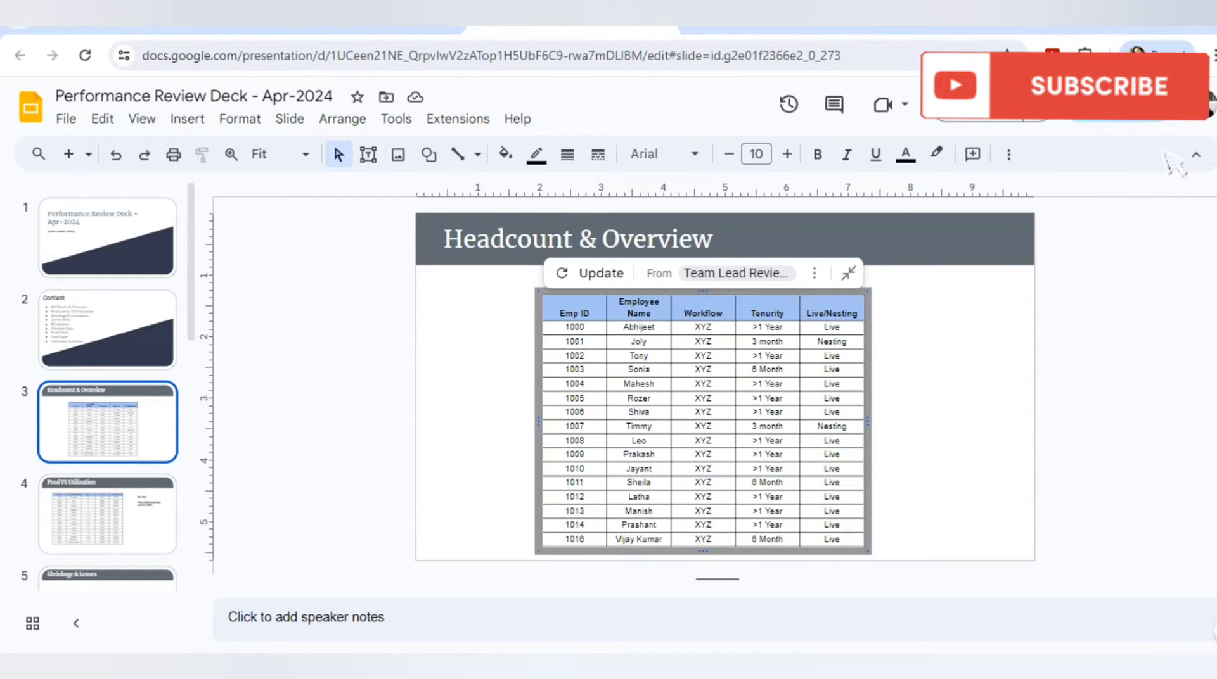
pyautogui.press('Delete')
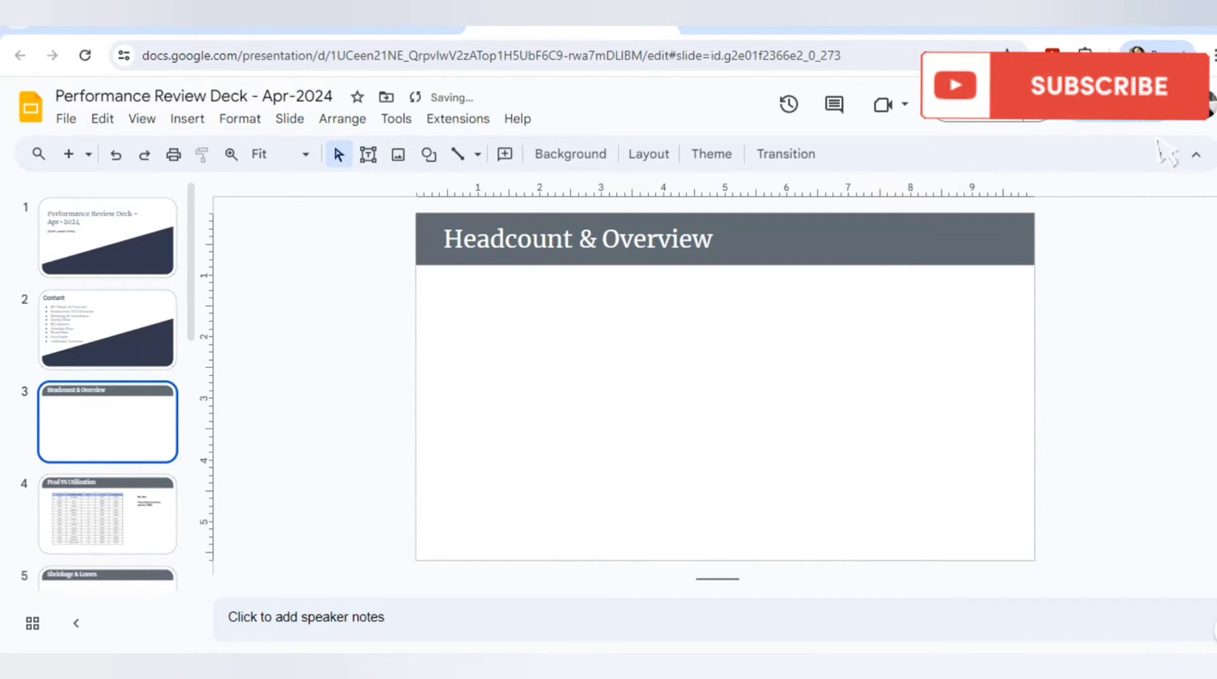
# Step: Paste the copied table with Link to spreadsheet and position it roughly centred below the Headcount & Overview title
pyautogui.hotkey('ctrl', 'v')
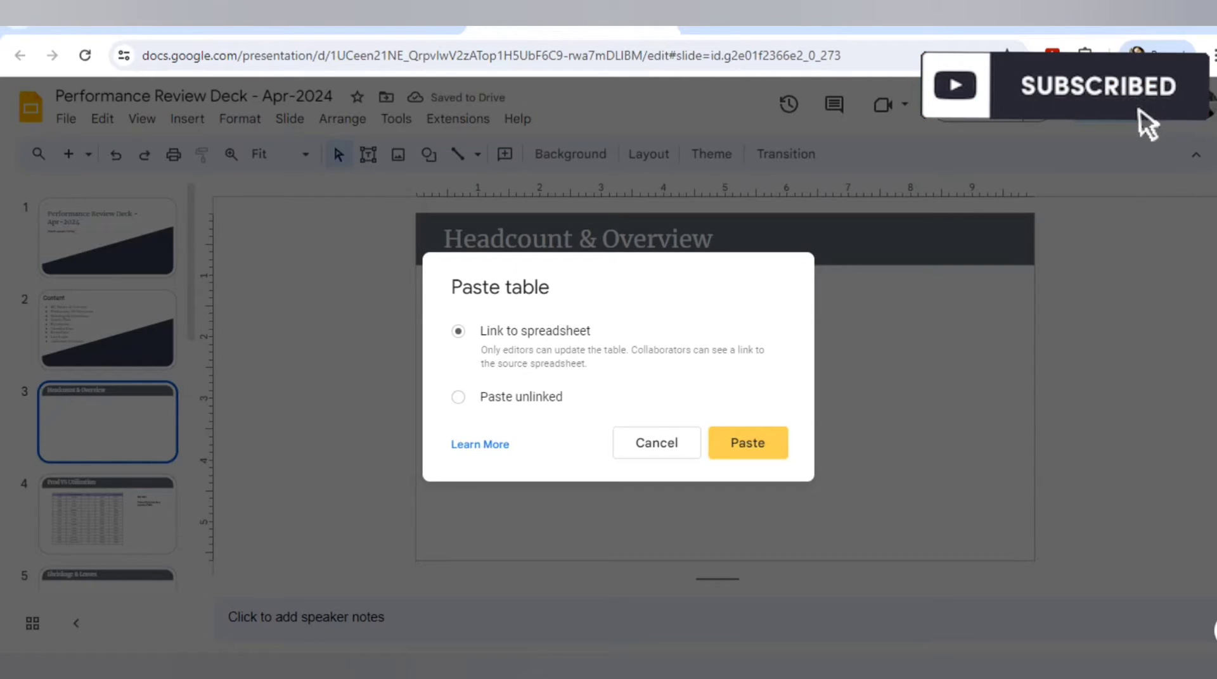
pyautogui.press('Return')
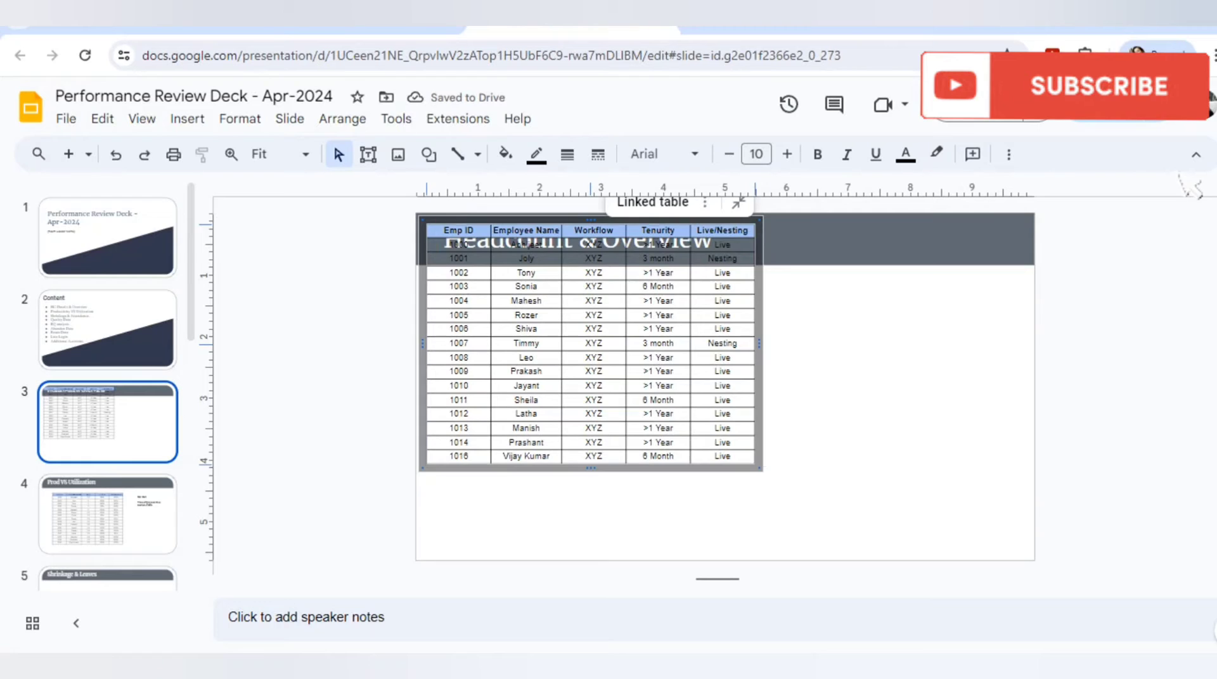
pyautogui.moveTo(758, 304); pyautogui.dragTo(819, 322)
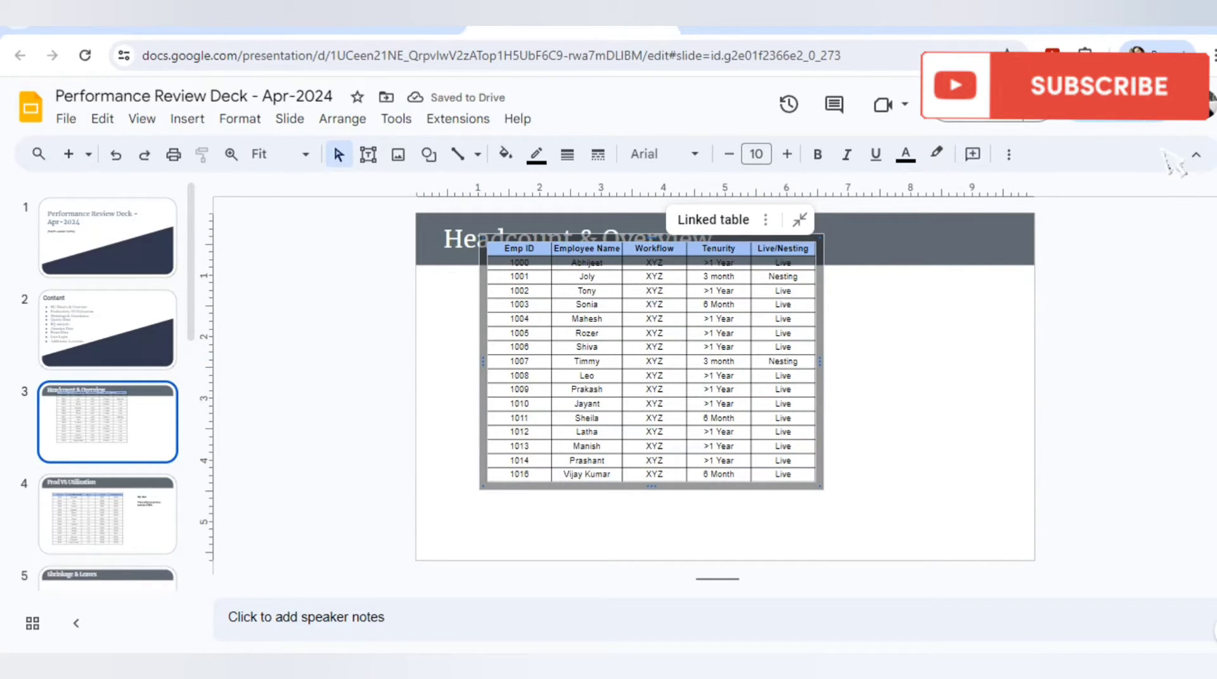
pyautogui.moveTo(818, 321); pyautogui.dragTo(835, 329)
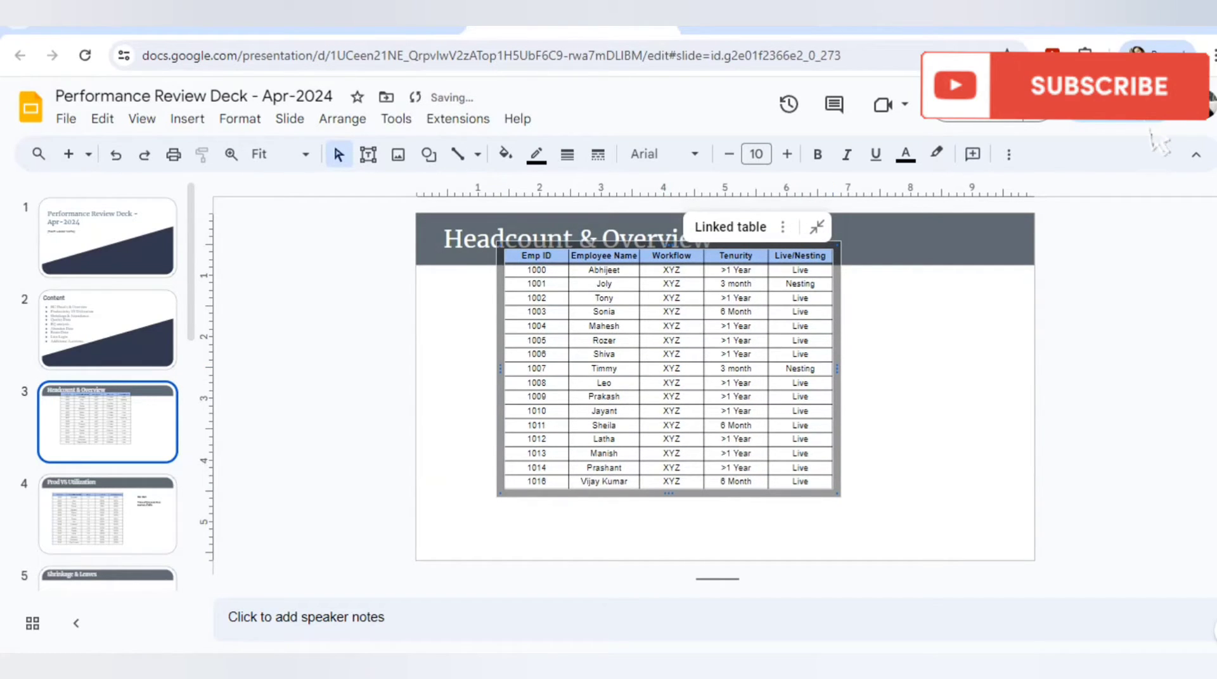
pyautogui.moveTo(836, 329); pyautogui.dragTo(861, 374)
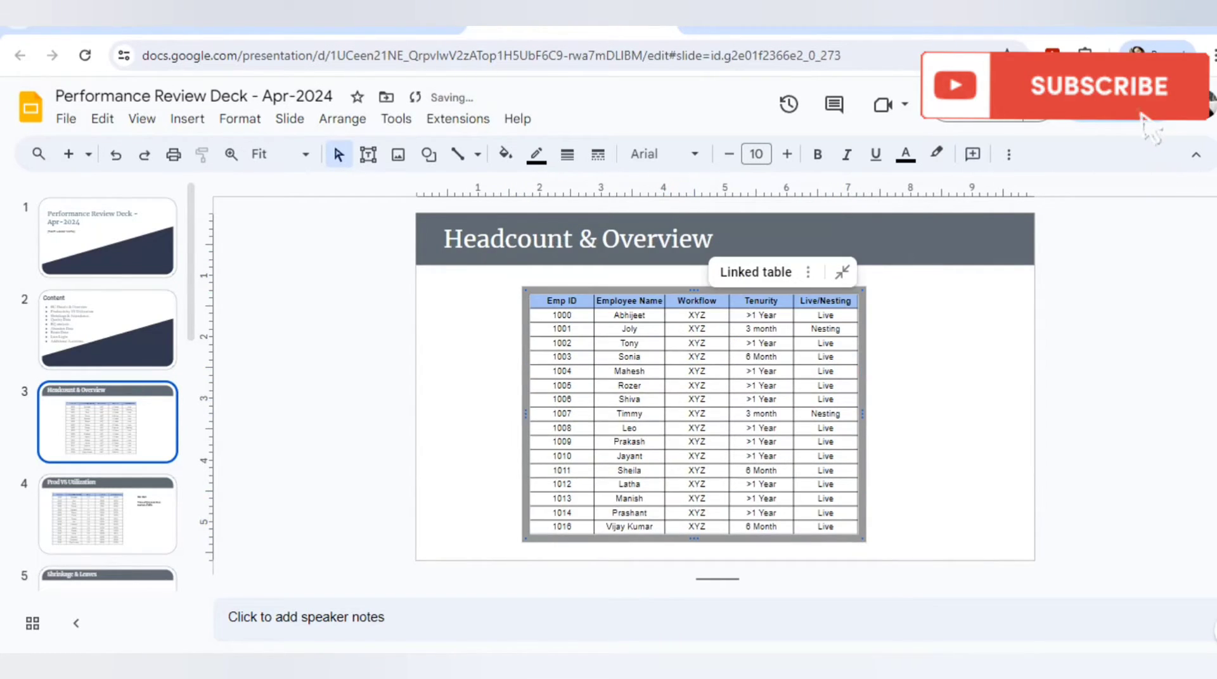
pyautogui.press('Escape')
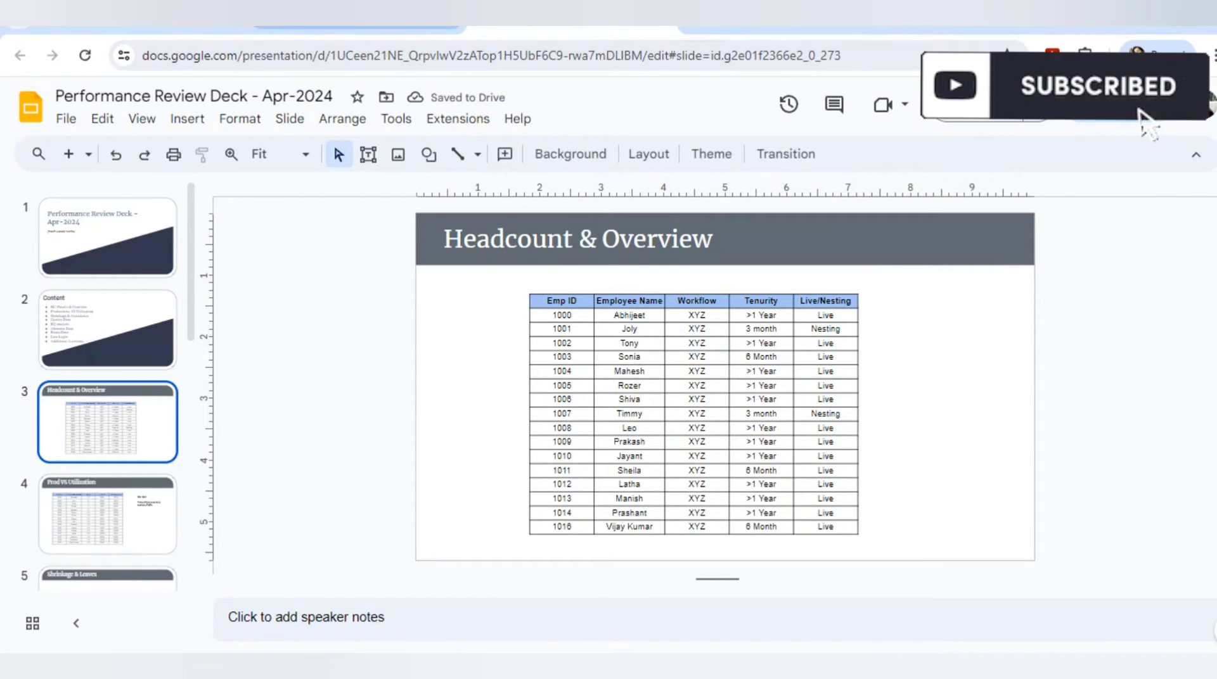
# Step: Return to the Team Lead Review Deck in Google Sheets and replace the employee name in cell D3 with another first name
pyautogui.hotkey('ctrl', 'shift', 'Tab')
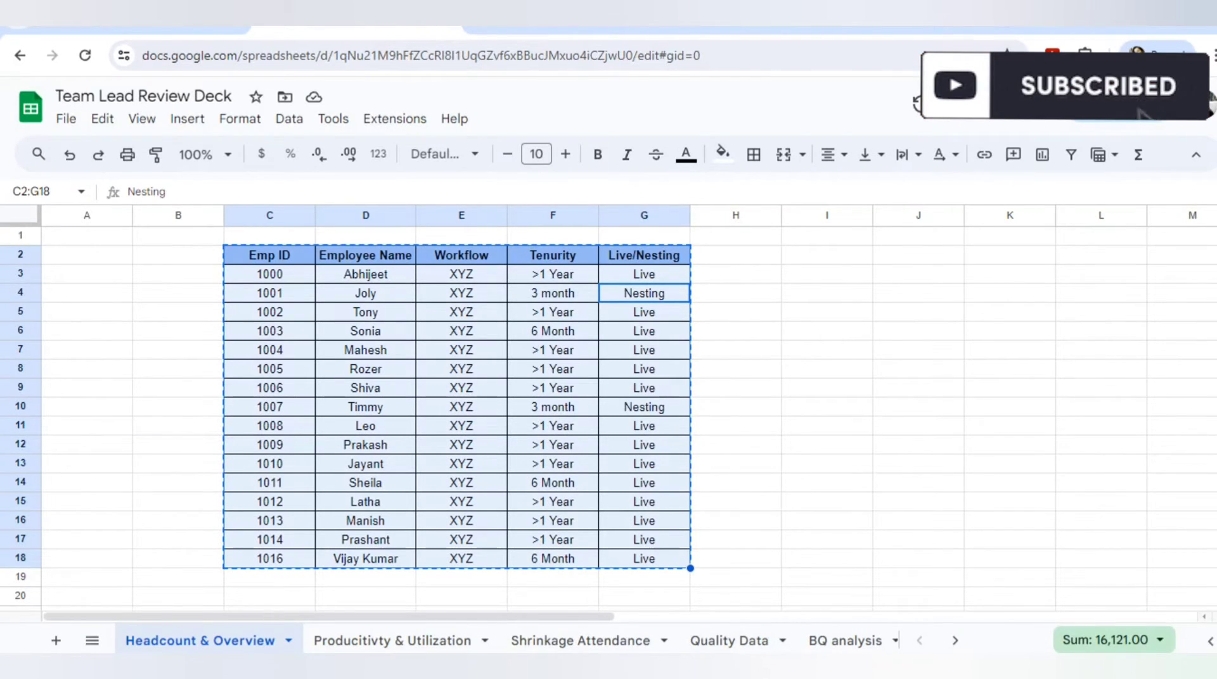
pyautogui.click(366, 275)
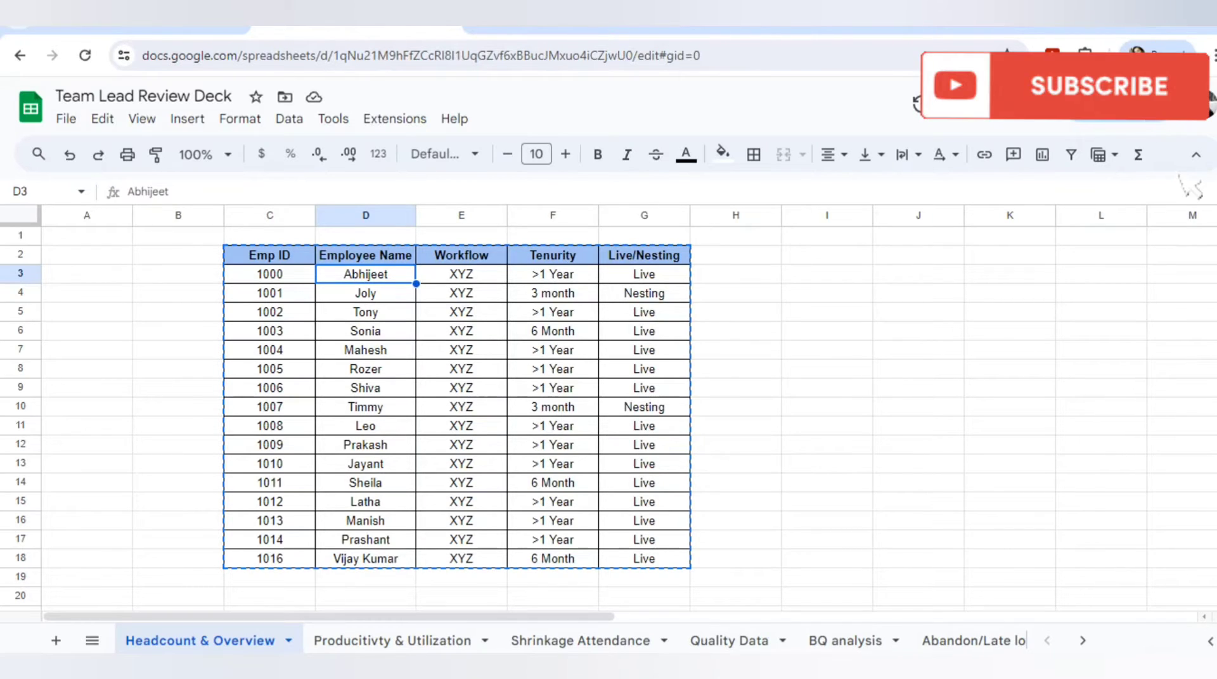
pyautogui.write('L:isa')
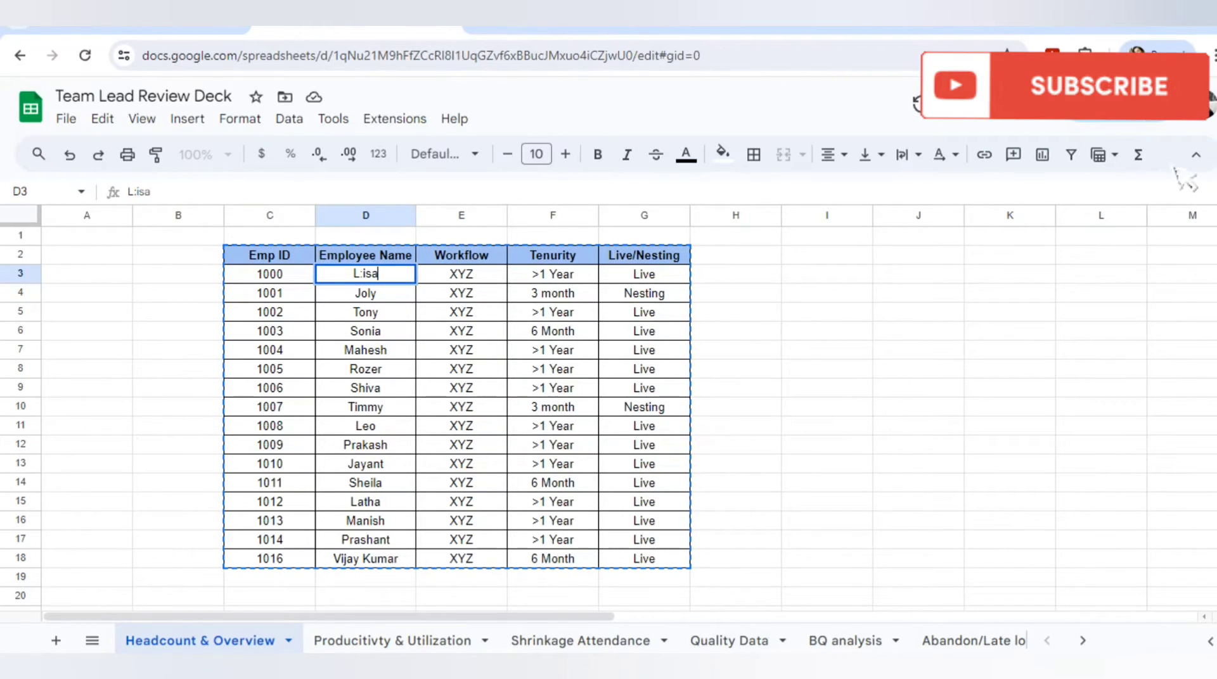
pyautogui.press('BackSpace')
pyautogui.press('BackSpace')
pyautogui.press('BackSpace')
pyautogui.press('BackSpace')
pyautogui.write('isa')
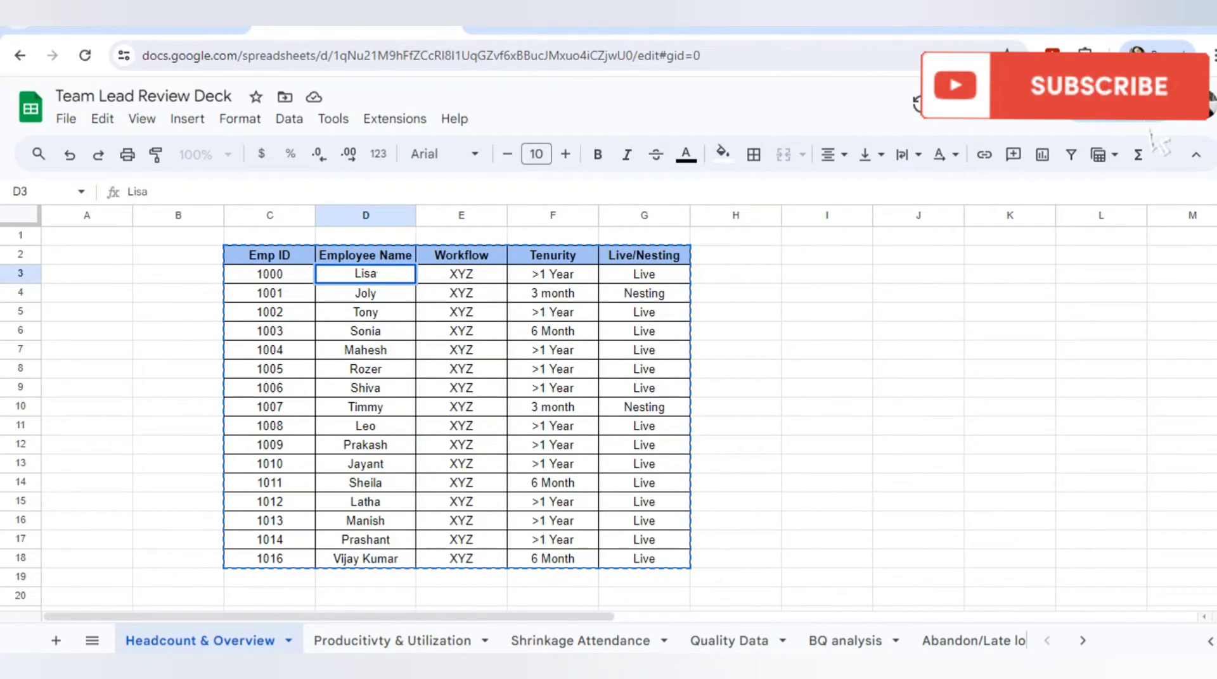
pyautogui.press('Tab')
# Step: Switch to the Performance Review Deck in Google Slides and update the linked headcount table from its source spreadsheet
pyautogui.hotkey('ctrl', 'Tab')
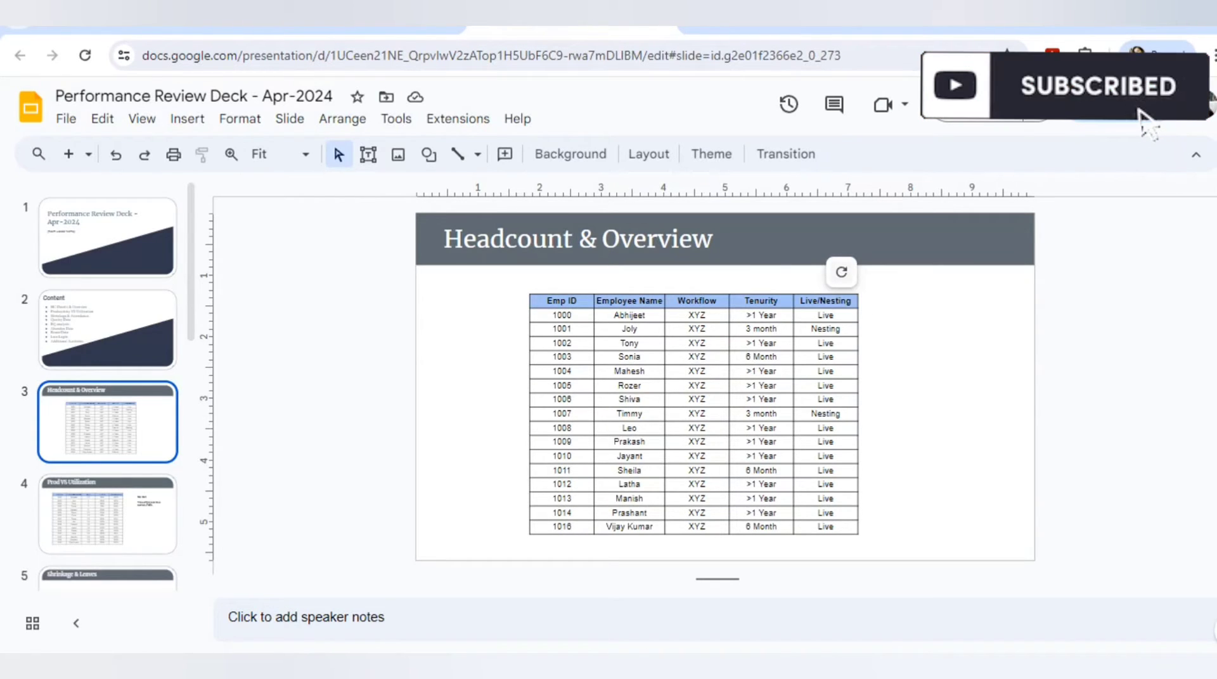
pyautogui.click(841, 272)
pyautogui.click(583, 272)
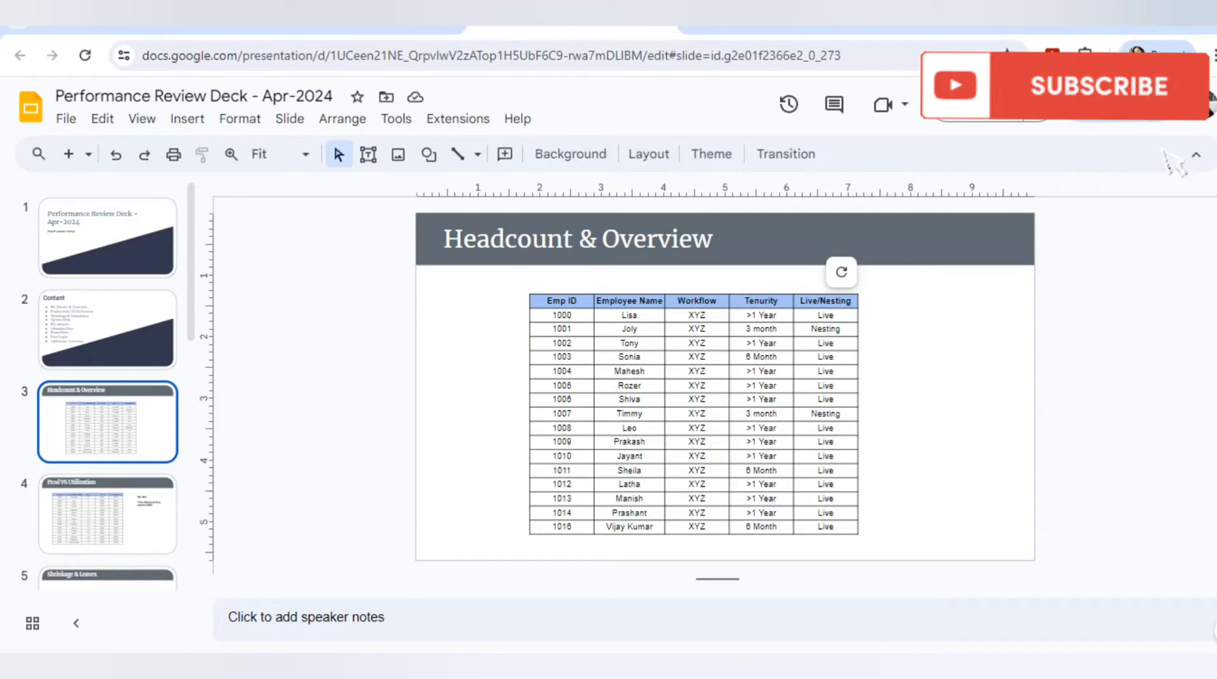
# Step: Compare the linked table on the Headcount & Overview slide with the source table in Google Sheets, including cell D3
pyautogui.click(358, 28)
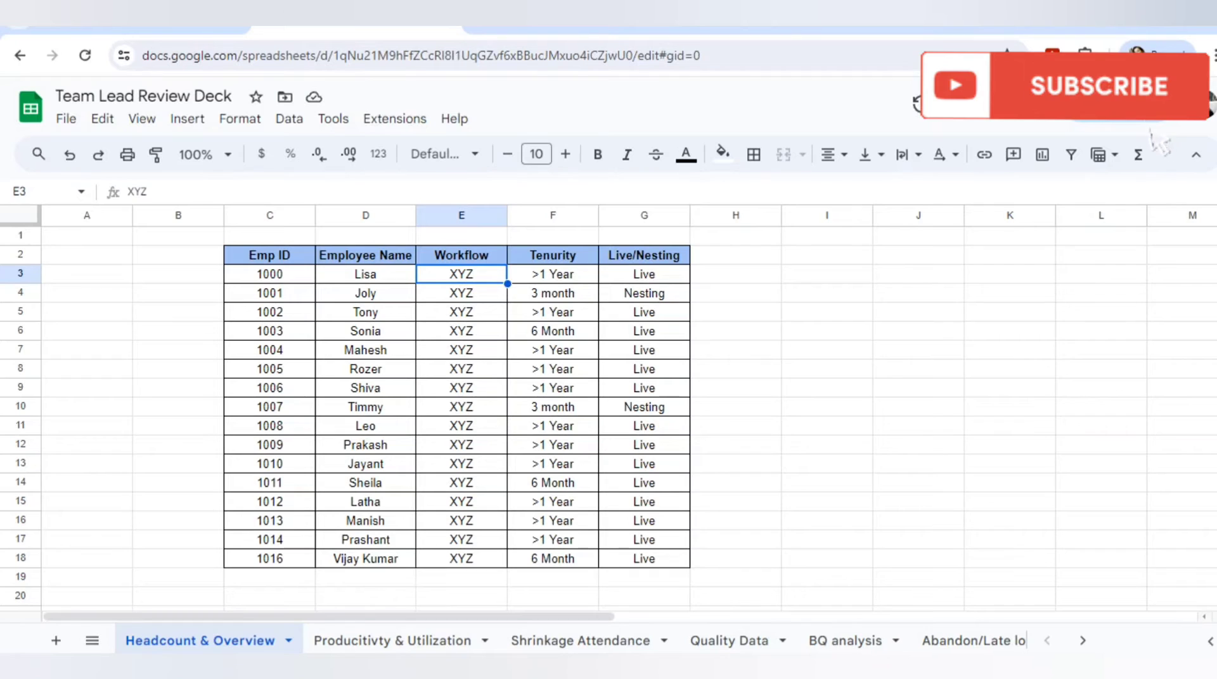
pyautogui.click(545, 29)
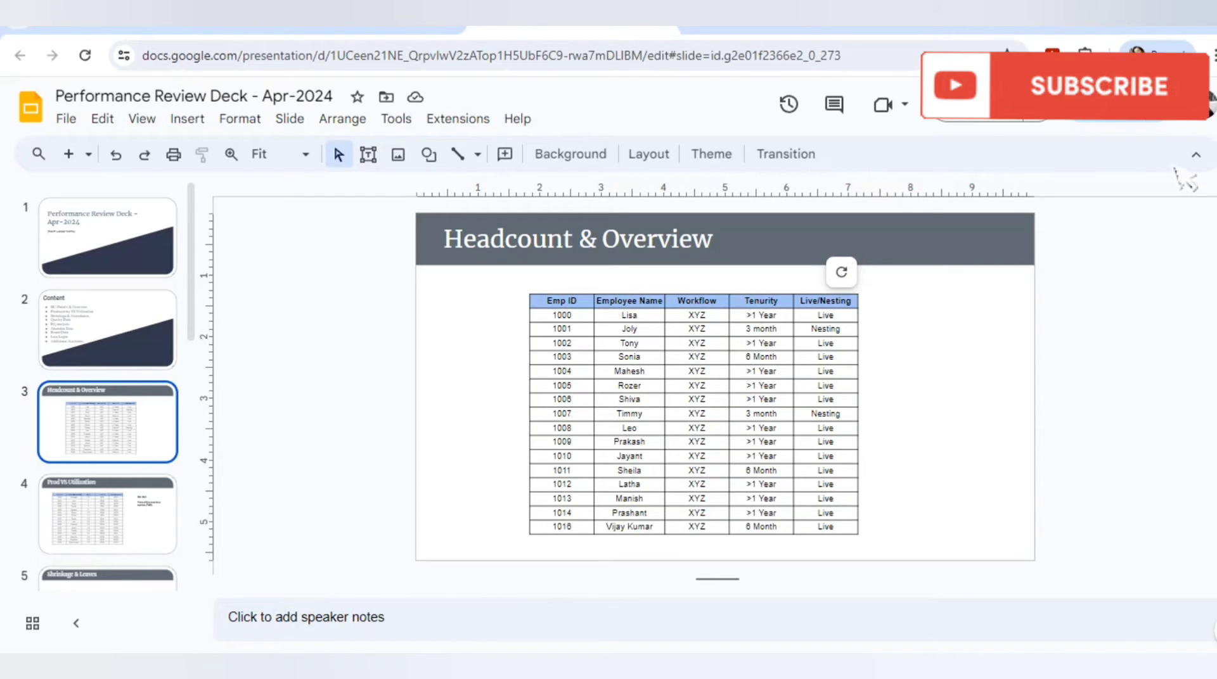
pyautogui.click(357, 28)
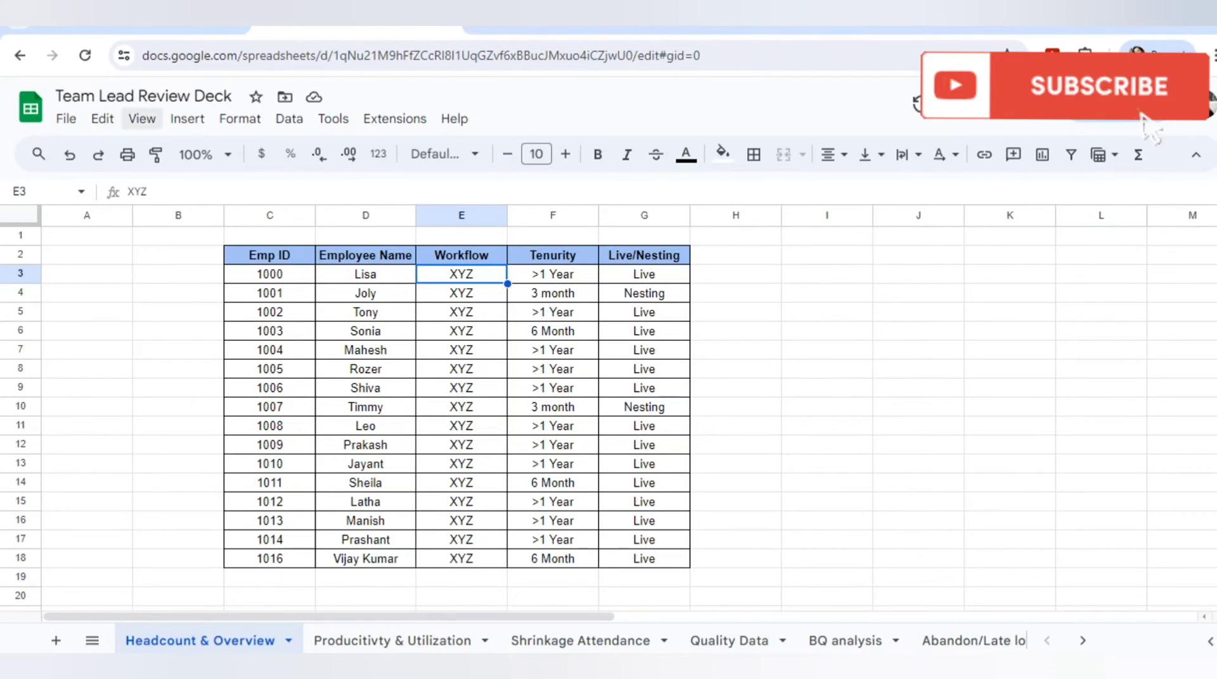
pyautogui.hotkey('ctrl', 'Tab')
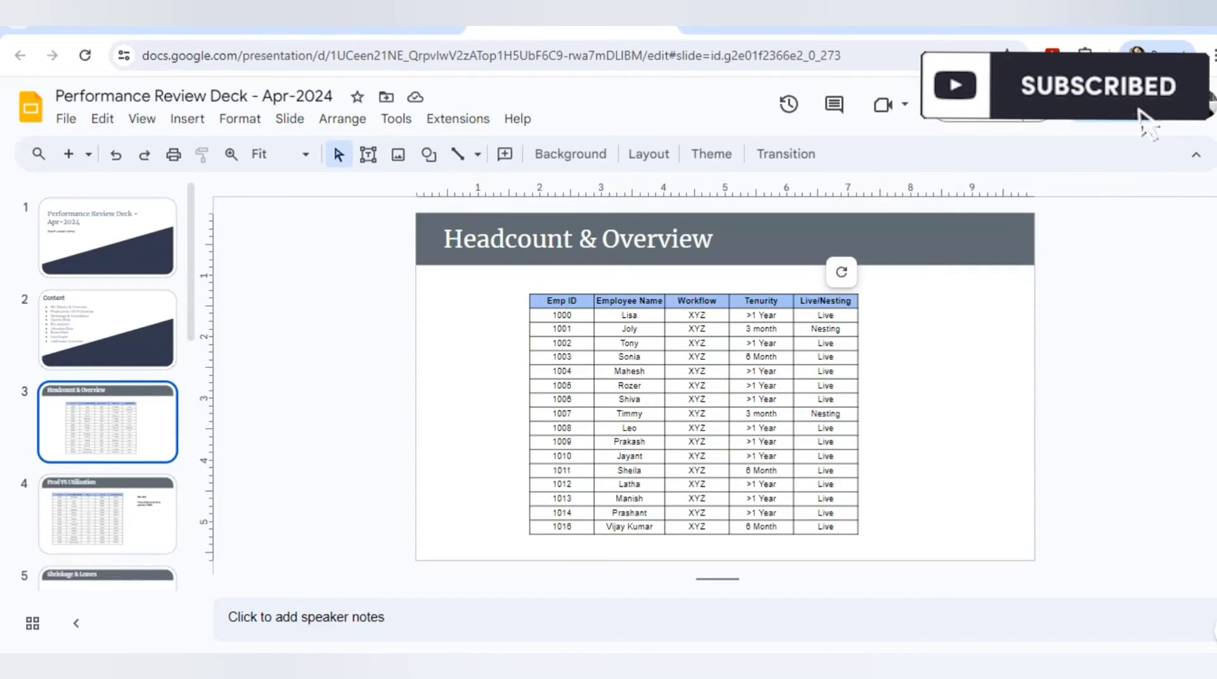
pyautogui.hotkey('ctrl', 'shift', 'Tab')
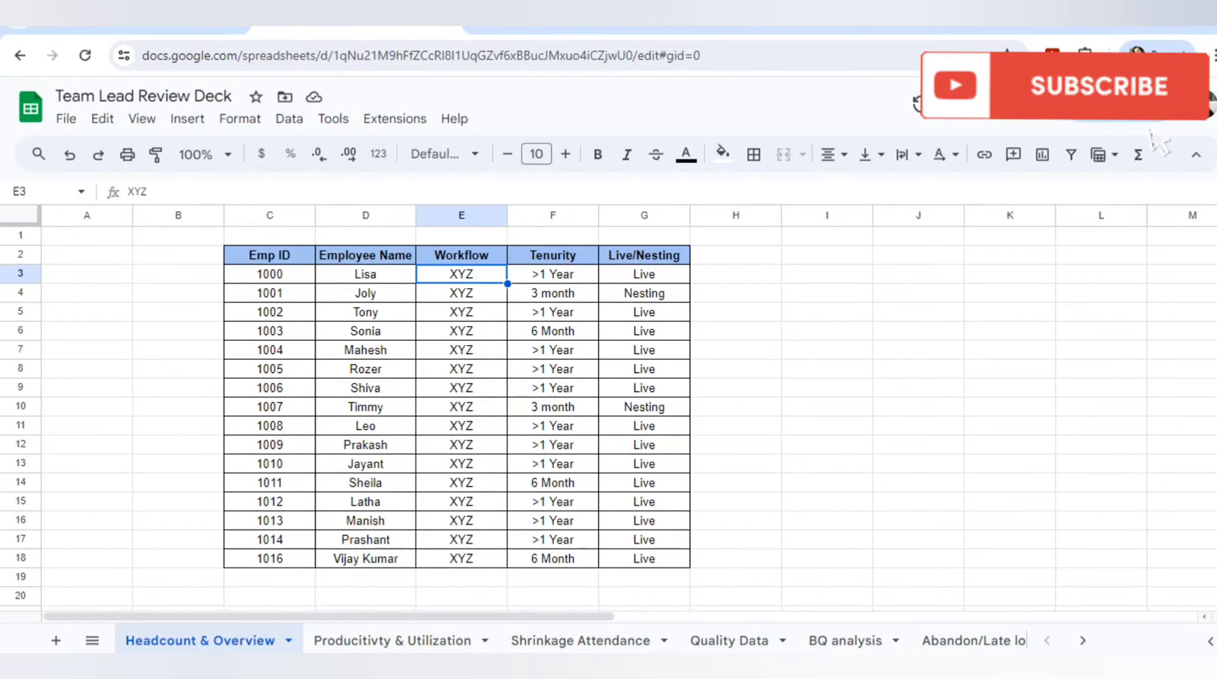
pyautogui.click(365, 275)
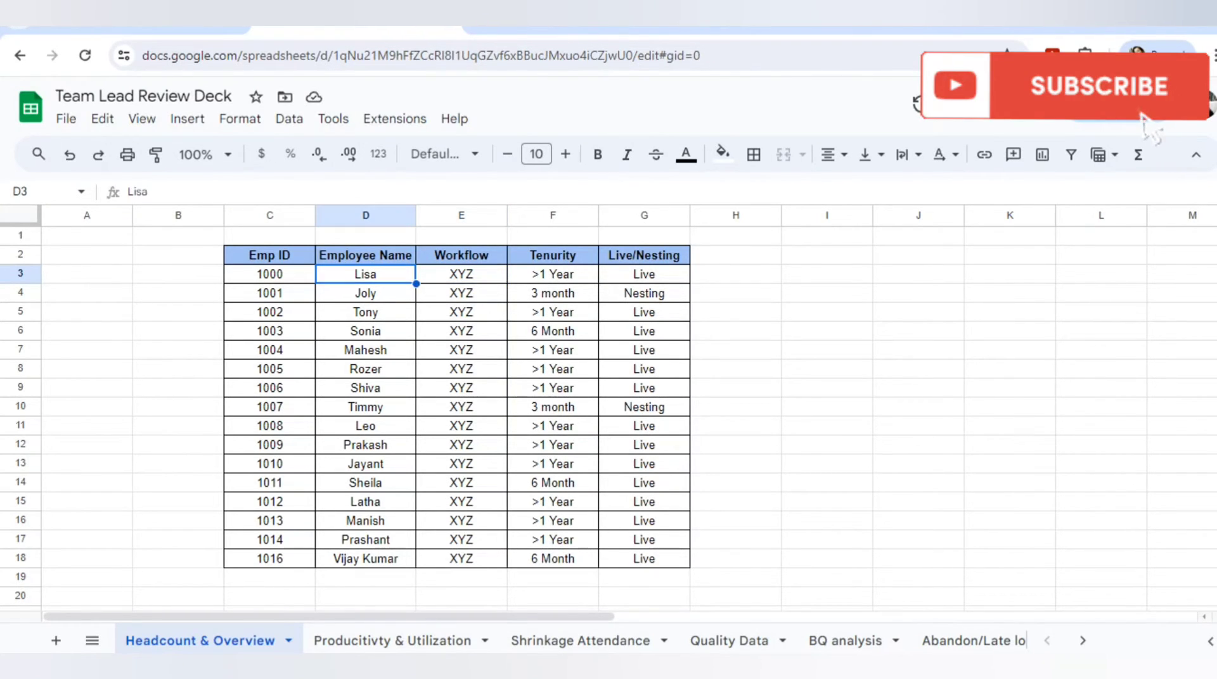
# Step: Open the Producitivty & Utilization sheet and examine its Emp ID, Employee Name, AHT, Prod% and Utilization% columns
pyautogui.click(392, 641)
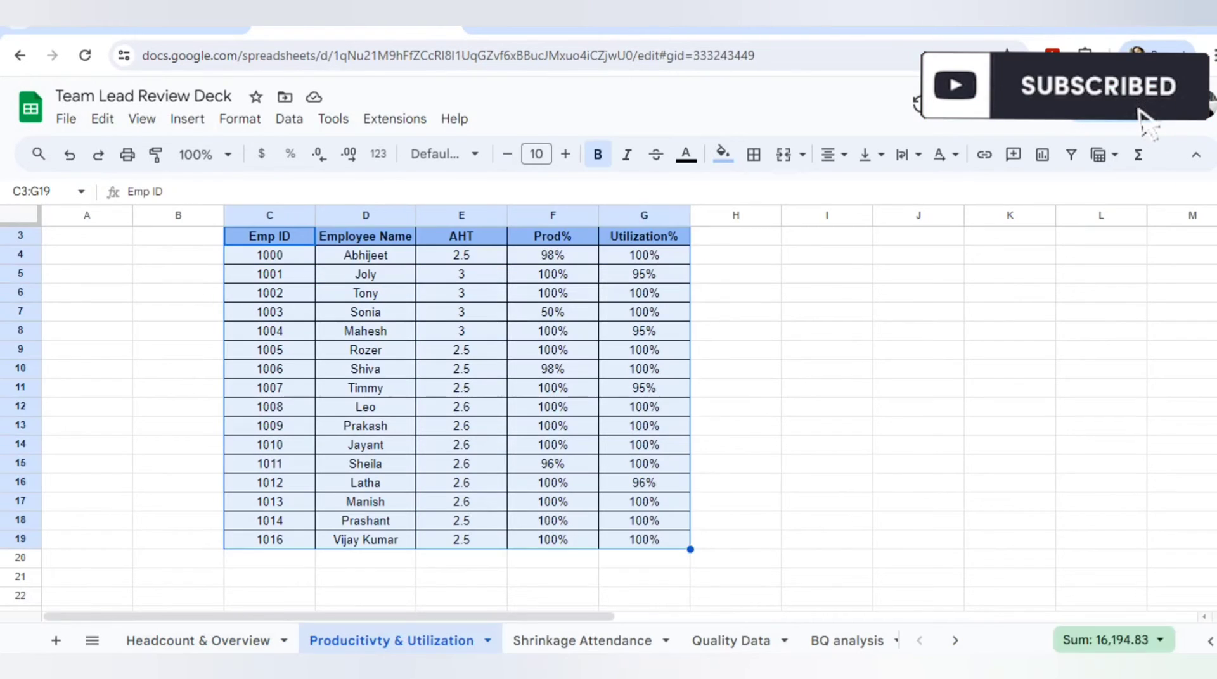
pyautogui.click(270, 275)
pyautogui.click(365, 275)
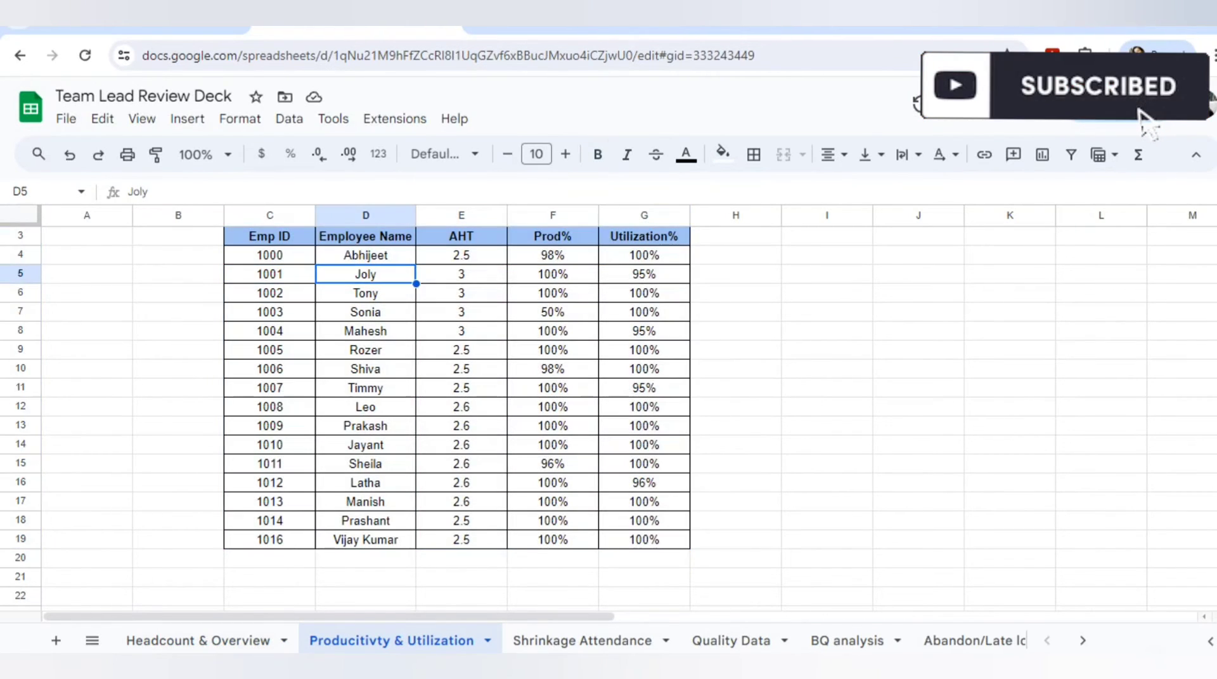
pyautogui.click(461, 275)
pyautogui.click(461, 255)
pyautogui.click(553, 256)
pyautogui.click(643, 256)
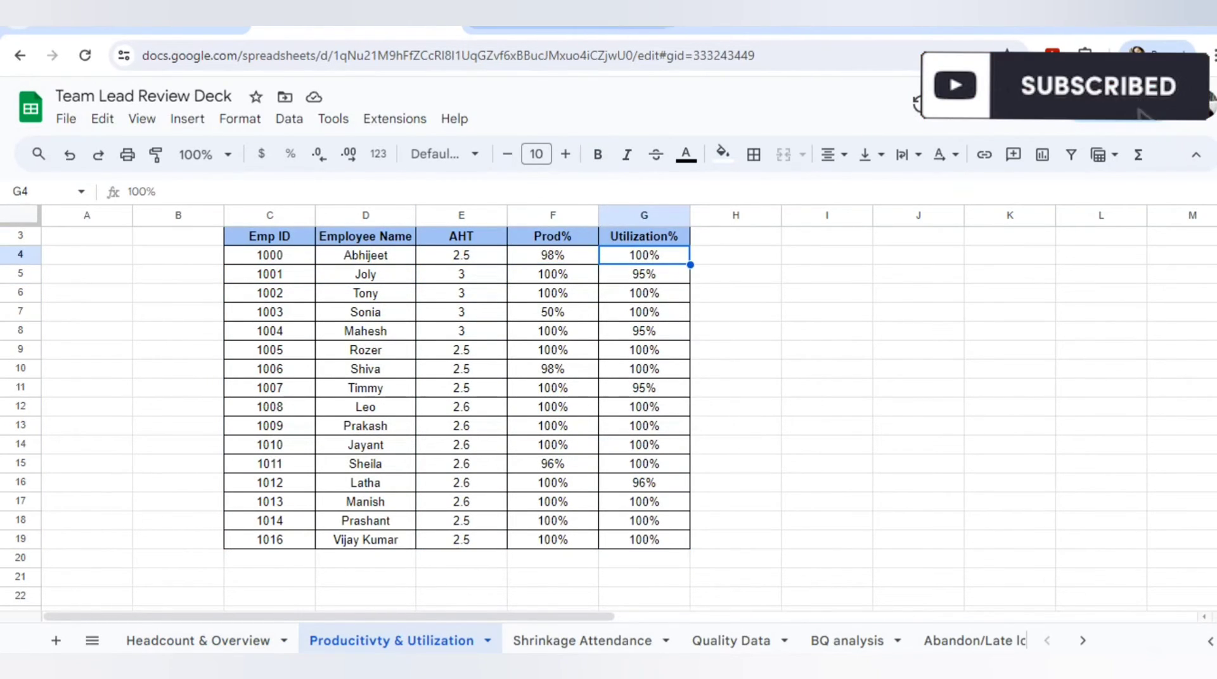
# Step: Switch to the Performance Review Deck in Google Slides and examine the Prod VS Utilization slide's table and Call Out text box
pyautogui.click(570, 28)
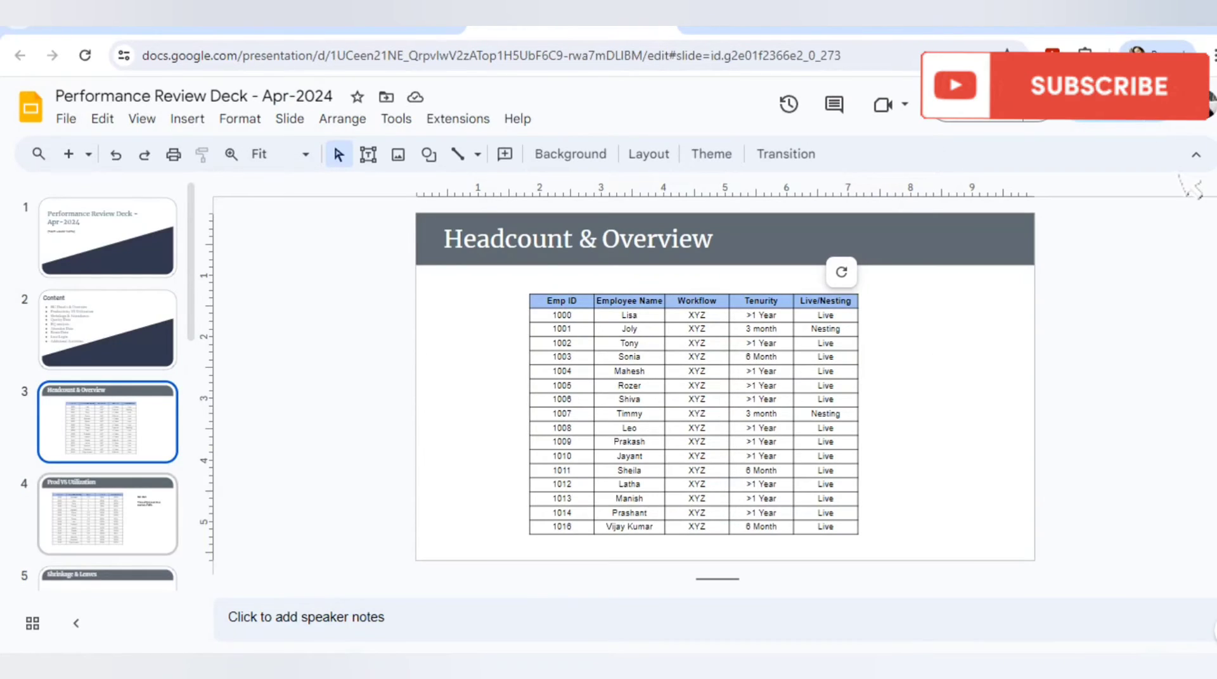
pyautogui.click(107, 514)
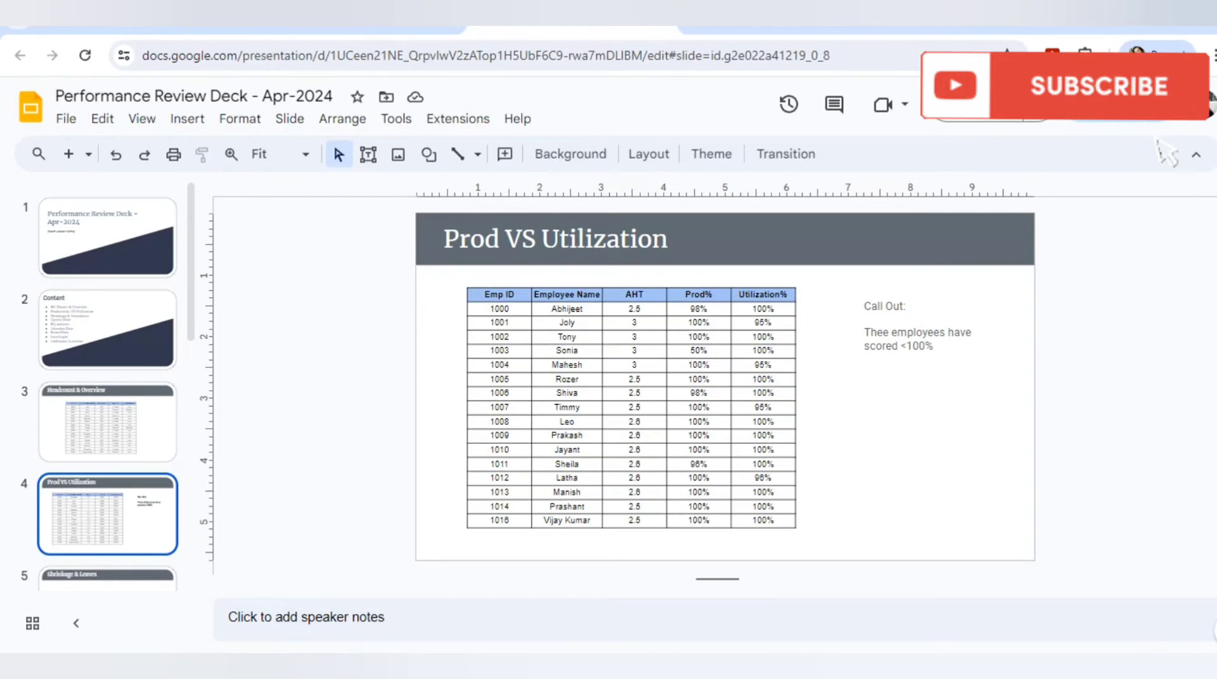
pyautogui.click(887, 346)
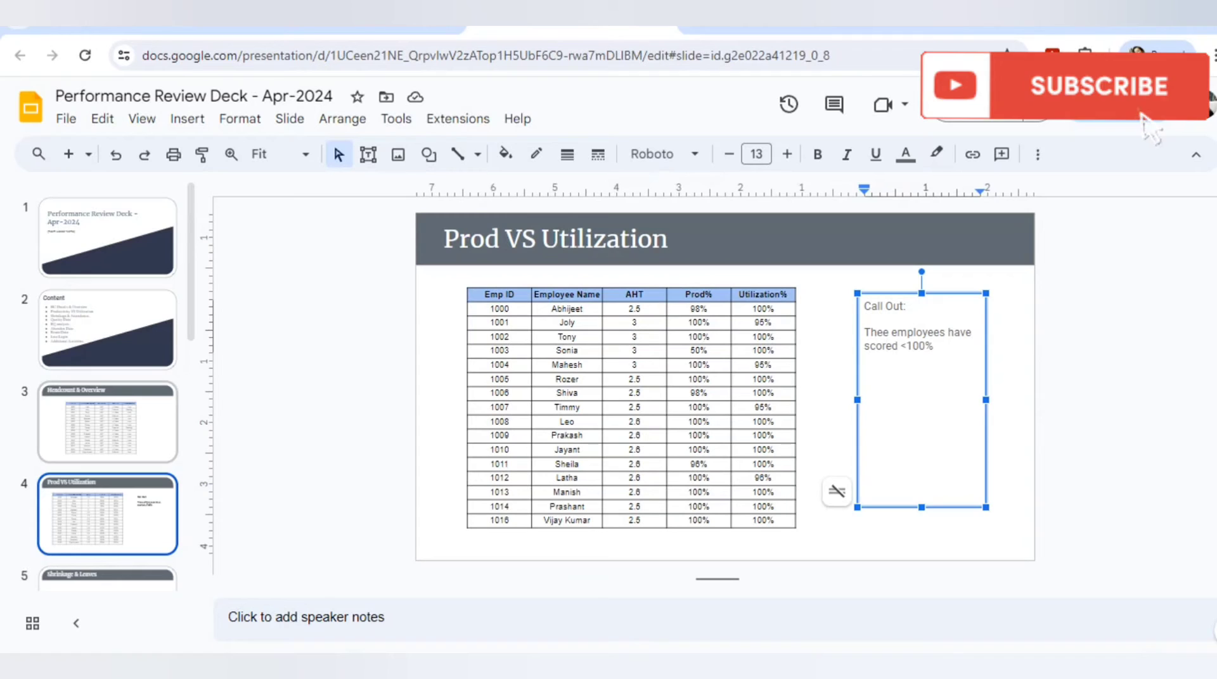
# Step: Look through the Headcount & Overview, Prod VS Utilization and Shrinkage & Leaves slides, checking the options available for the Prod VS Utilization slide
pyautogui.click(107, 422)
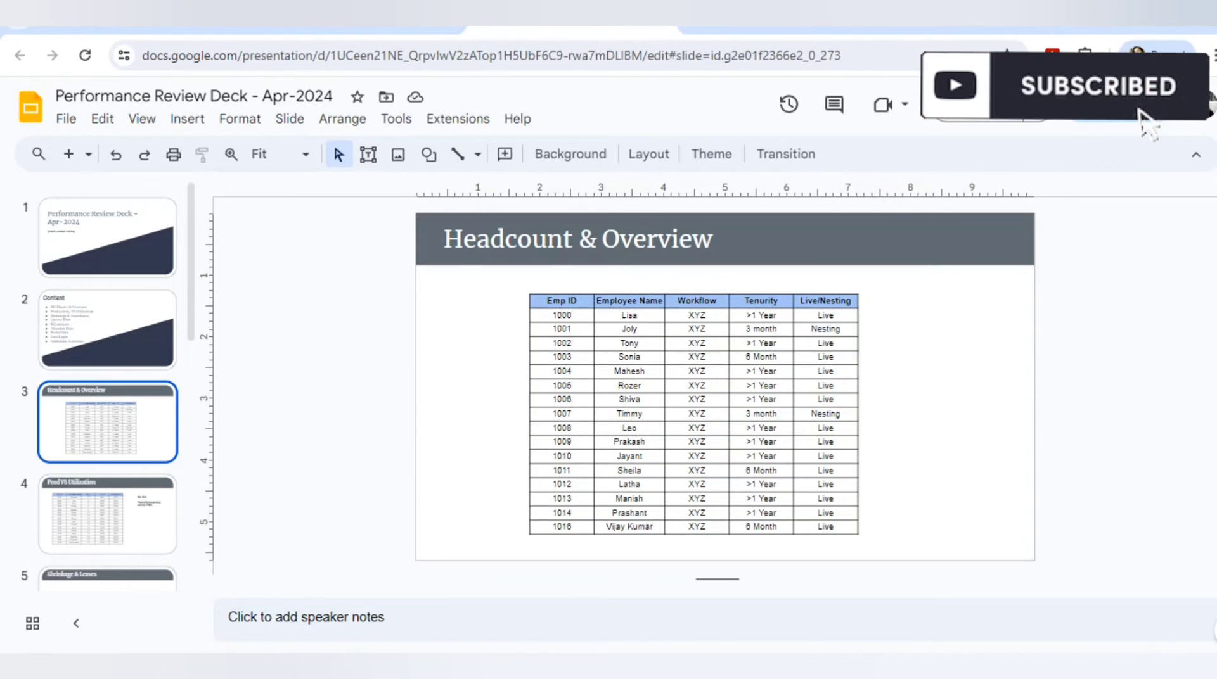
pyautogui.press('Down')
pyautogui.press('Down')
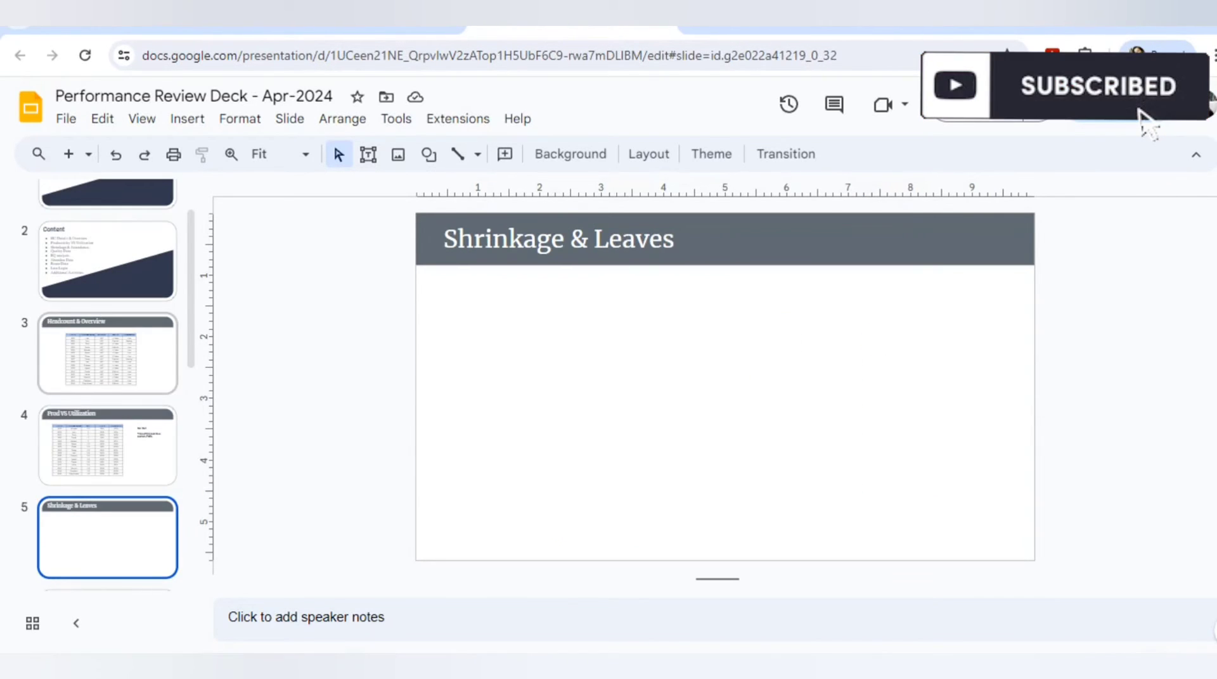
pyautogui.press('Up')
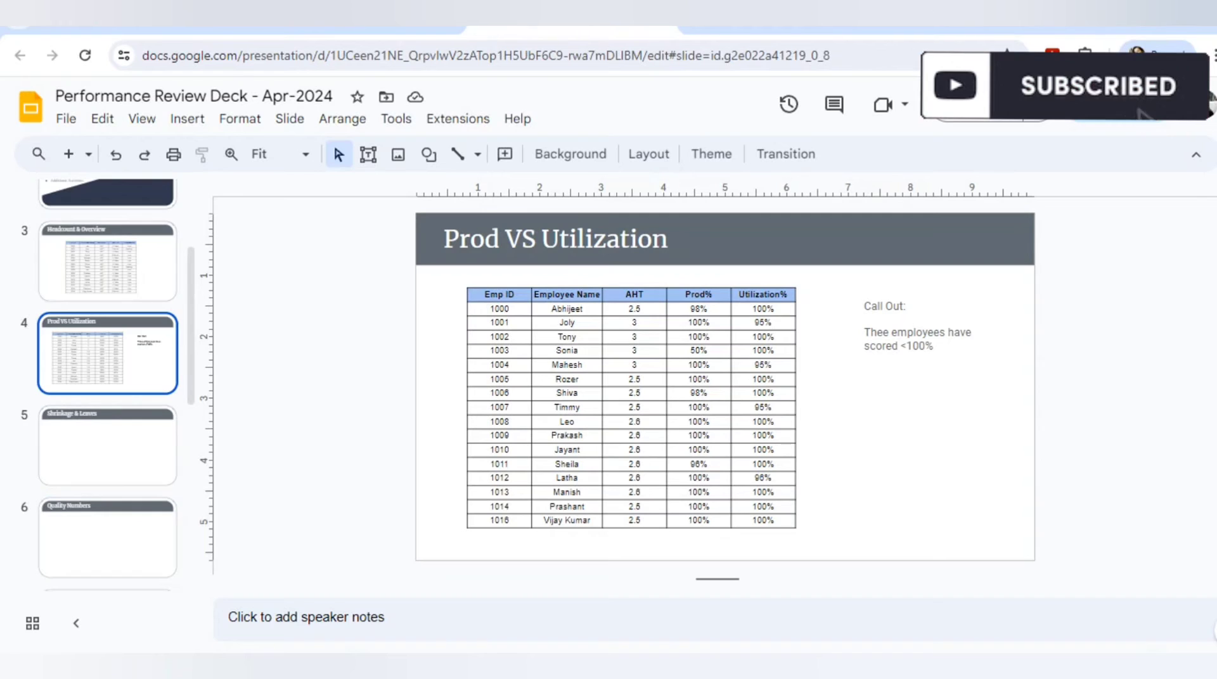
pyautogui.rightClick(118, 358)
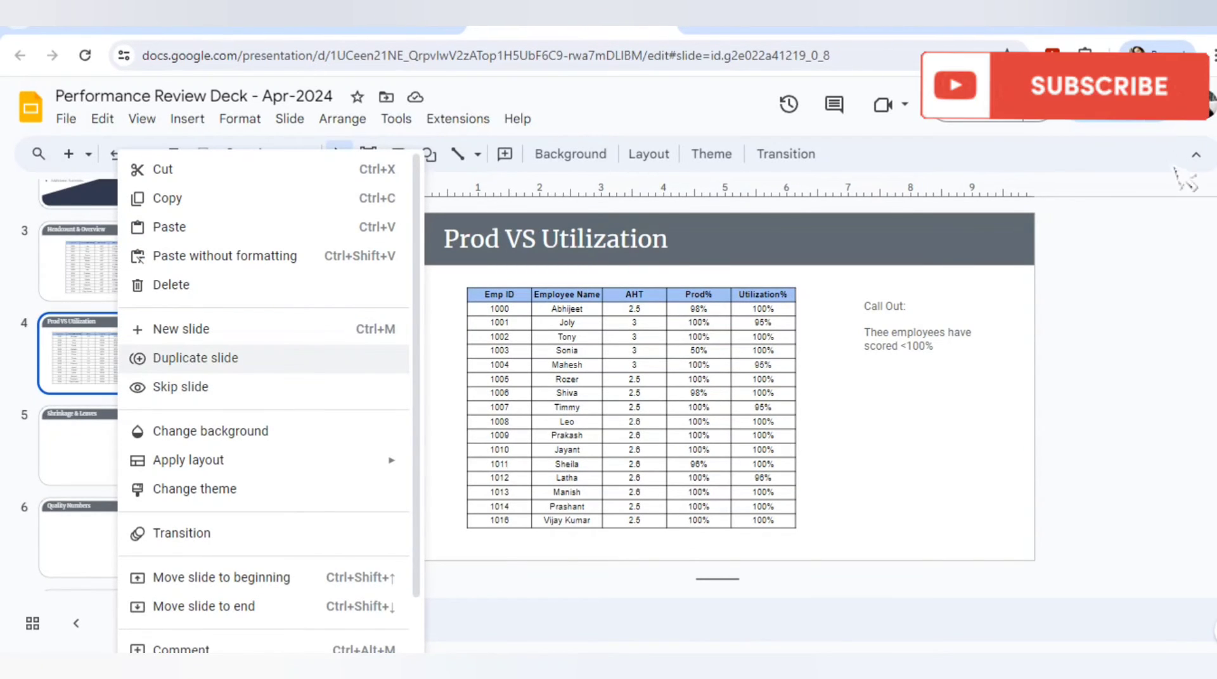
pyautogui.click(86, 446)
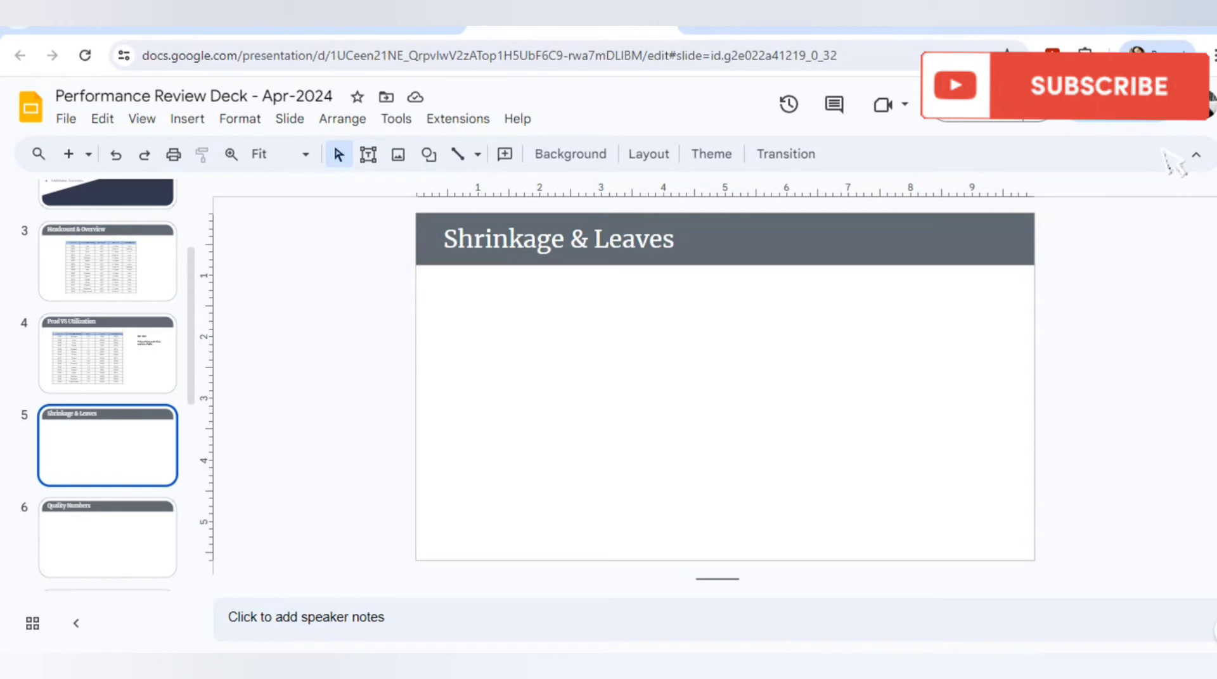
# Step: Look through the section slides up to Abandon Data -(Release Data) and return to the start of the deck
pyautogui.press('Down')
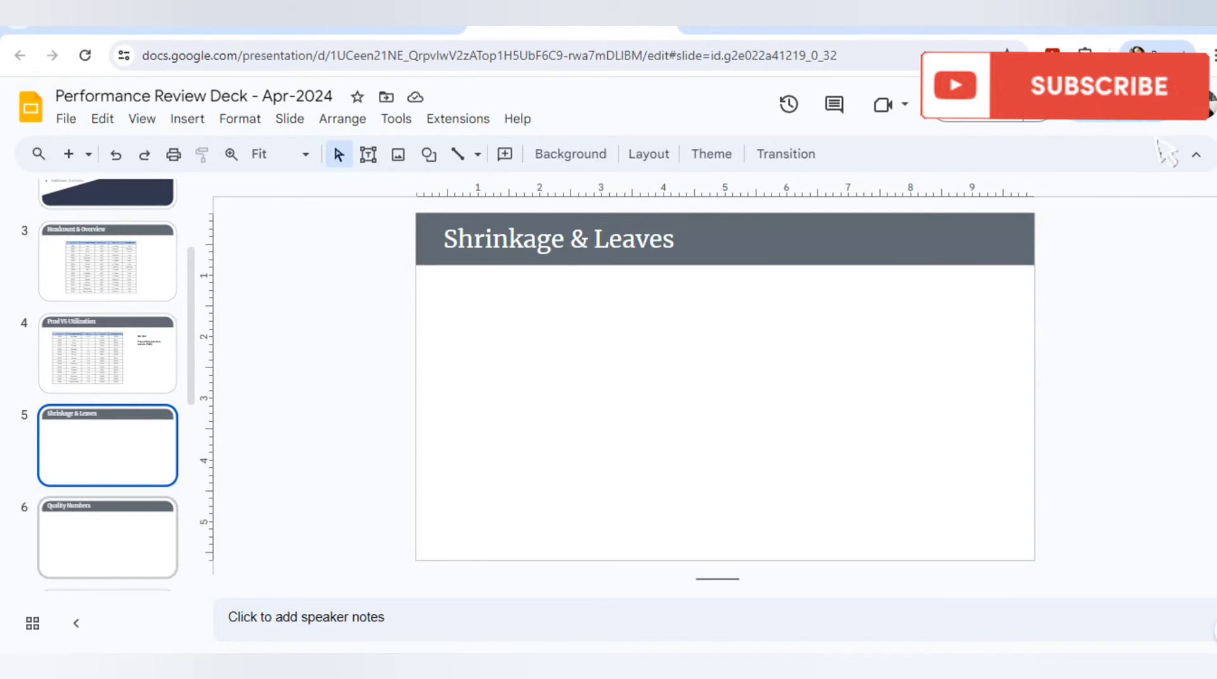
pyautogui.press('Down')
pyautogui.press('Down')
pyautogui.press('Down')
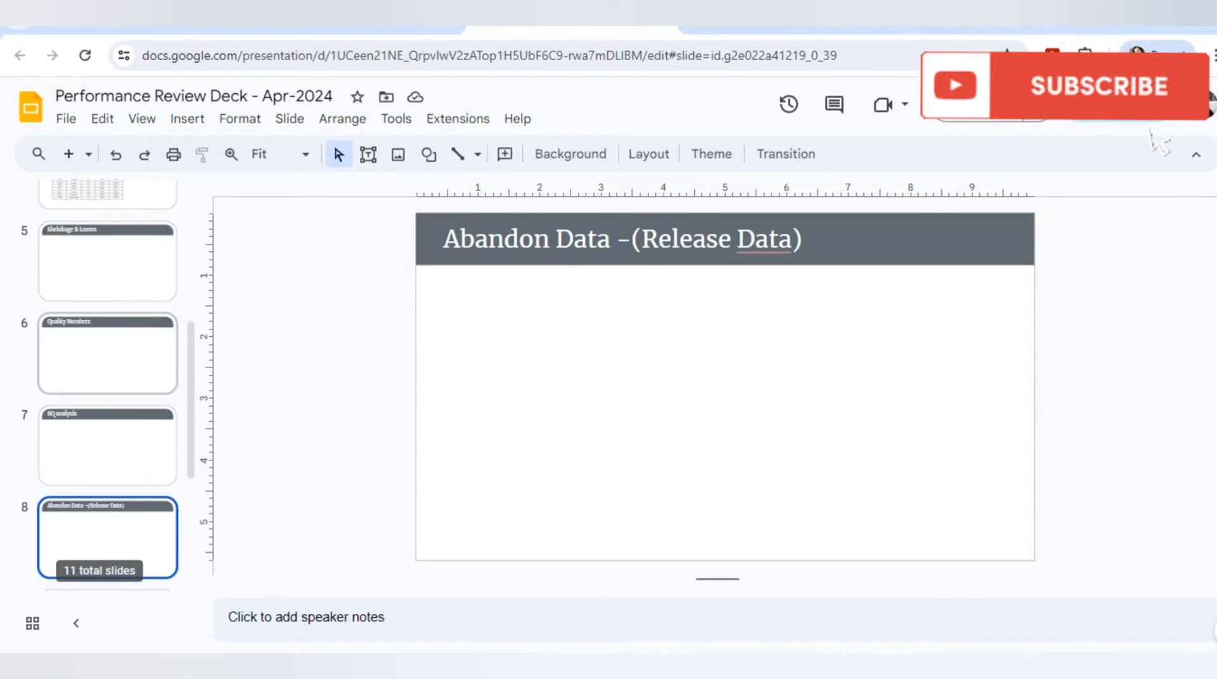
pyautogui.press('Up')
pyautogui.press('Up')
pyautogui.press('Up')
pyautogui.press('Up')
pyautogui.press('Up')
pyautogui.press('Up')
pyautogui.press('Up')
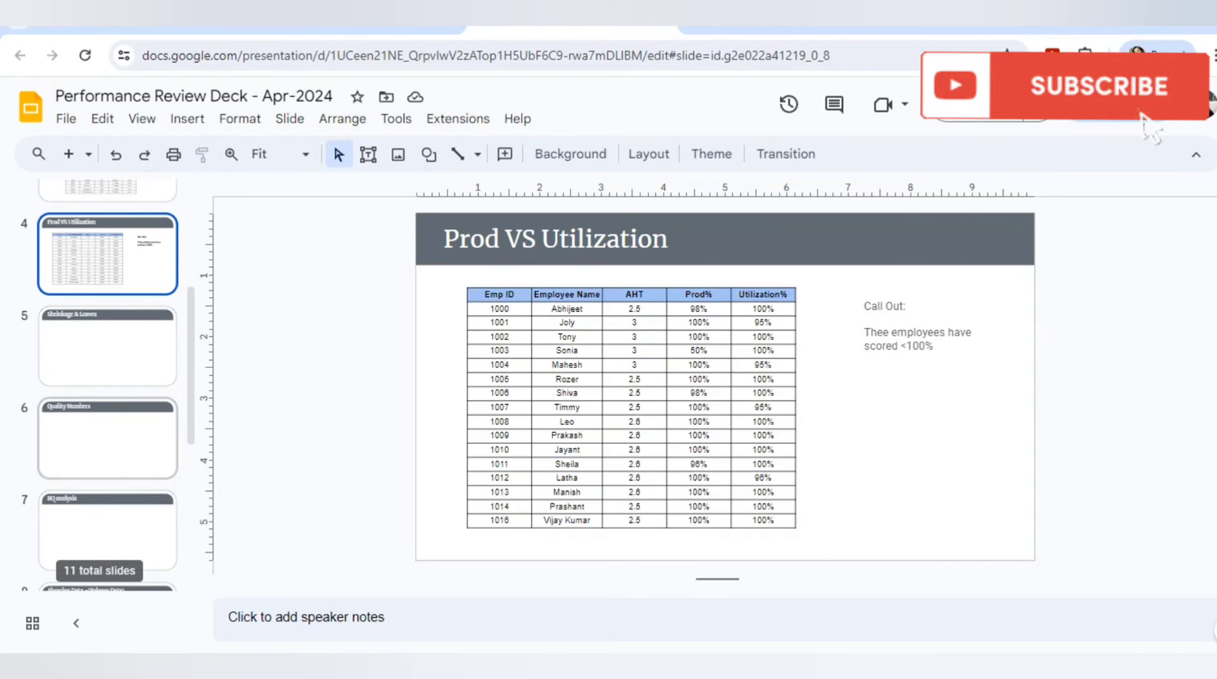
# Step: Review the topic list on the Content slide and the section slides that follow, up to BQ analysis
pyautogui.press('Down')
pyautogui.press('Down')
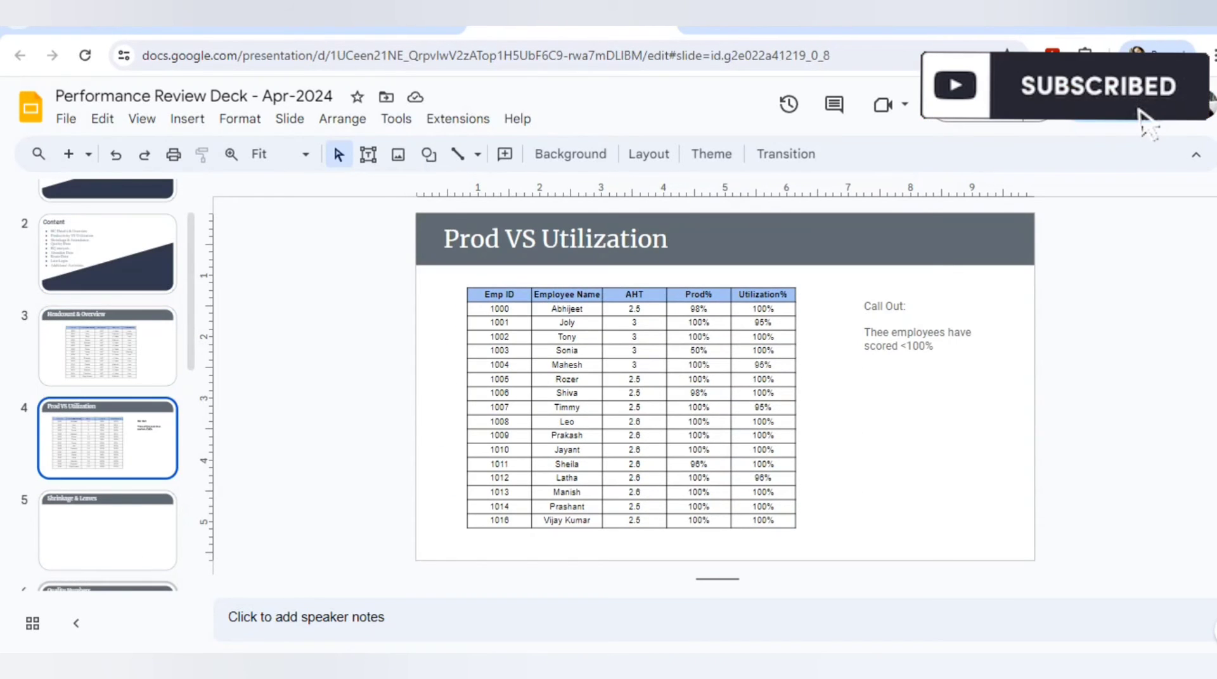
pyautogui.press('Up')
pyautogui.press('Up')
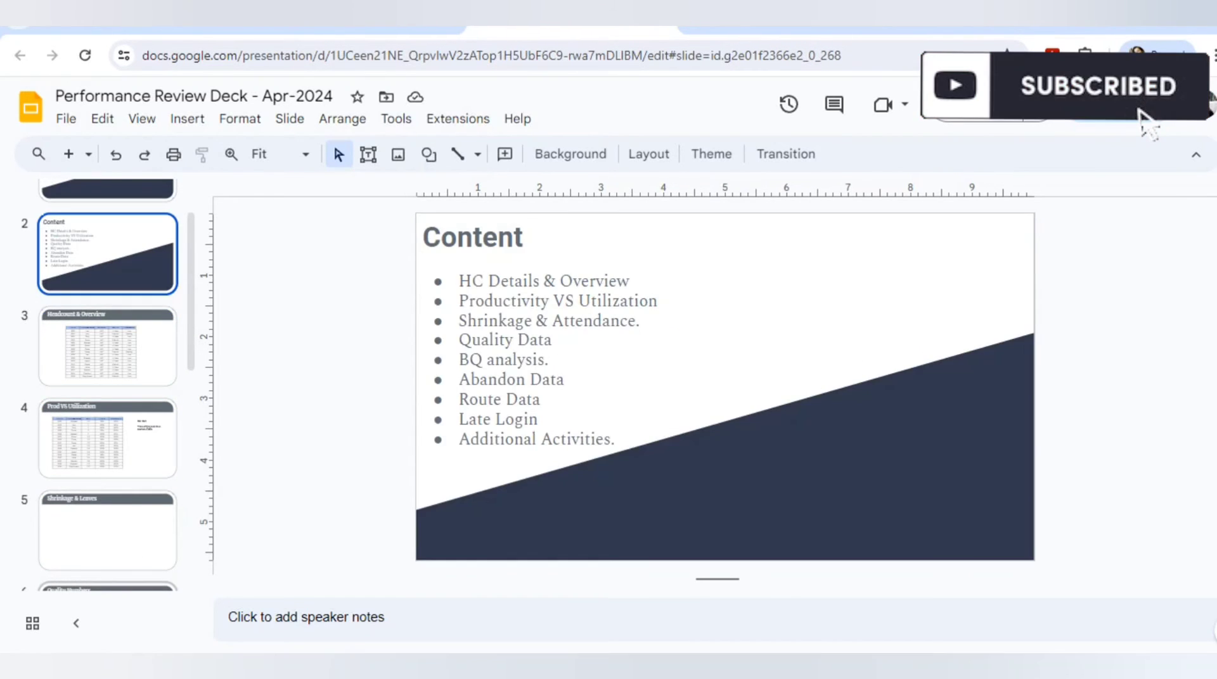
pyautogui.press('Down')
pyautogui.press('Down')
pyautogui.press('Down')
pyautogui.press('Down')
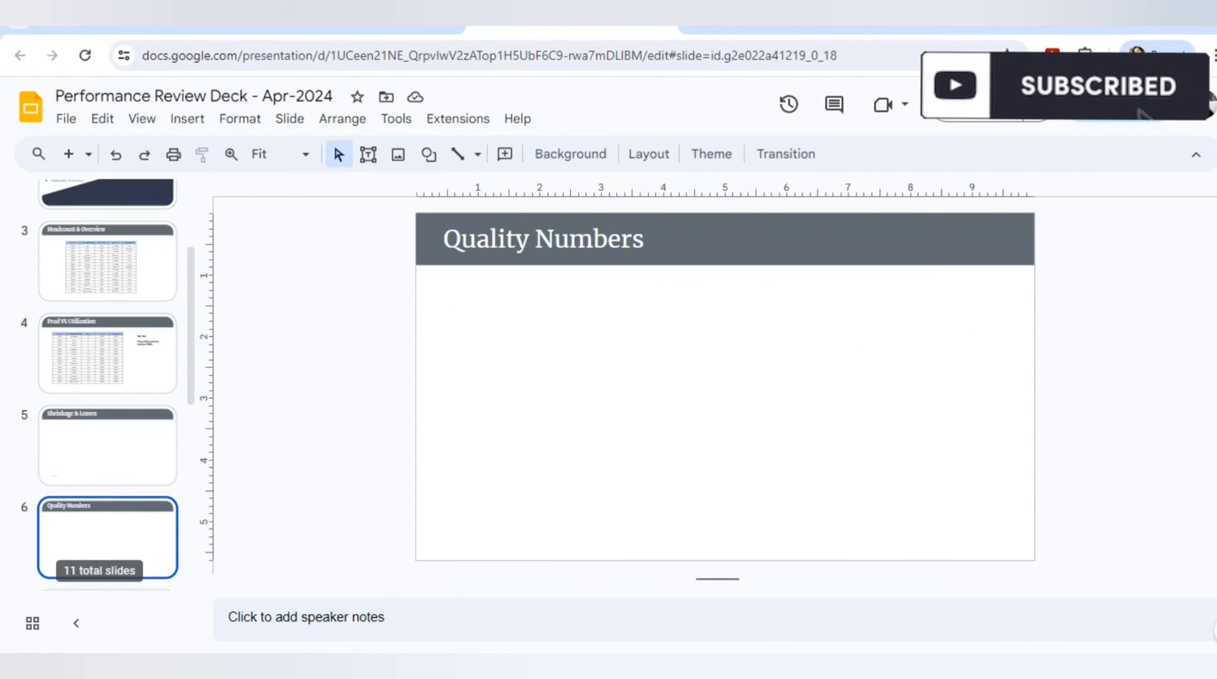
pyautogui.press('Down')
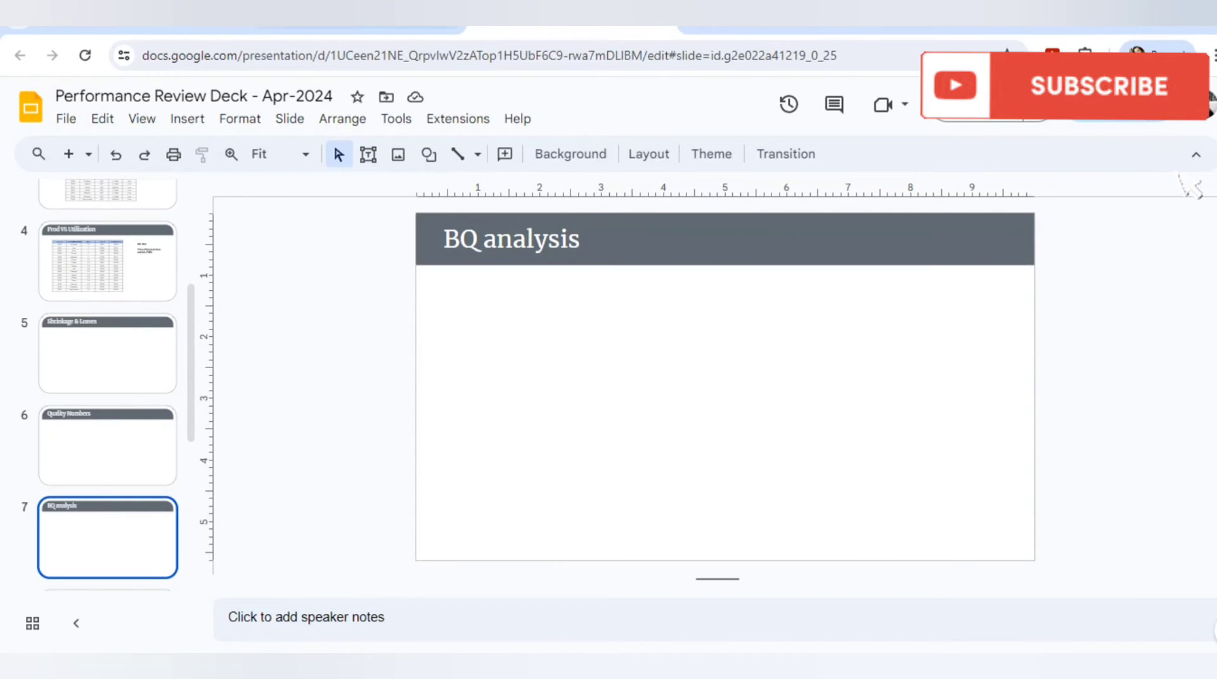
# Step: Switch to the Team Lead Review Deck in Google Sheets and view the Quality Data, Abandon/Late login and Route data sheets
pyautogui.hotkey('ctrl', 'shift', 'Tab')
pyautogui.hotkey('ctrl', 'shift', 'pagedown')
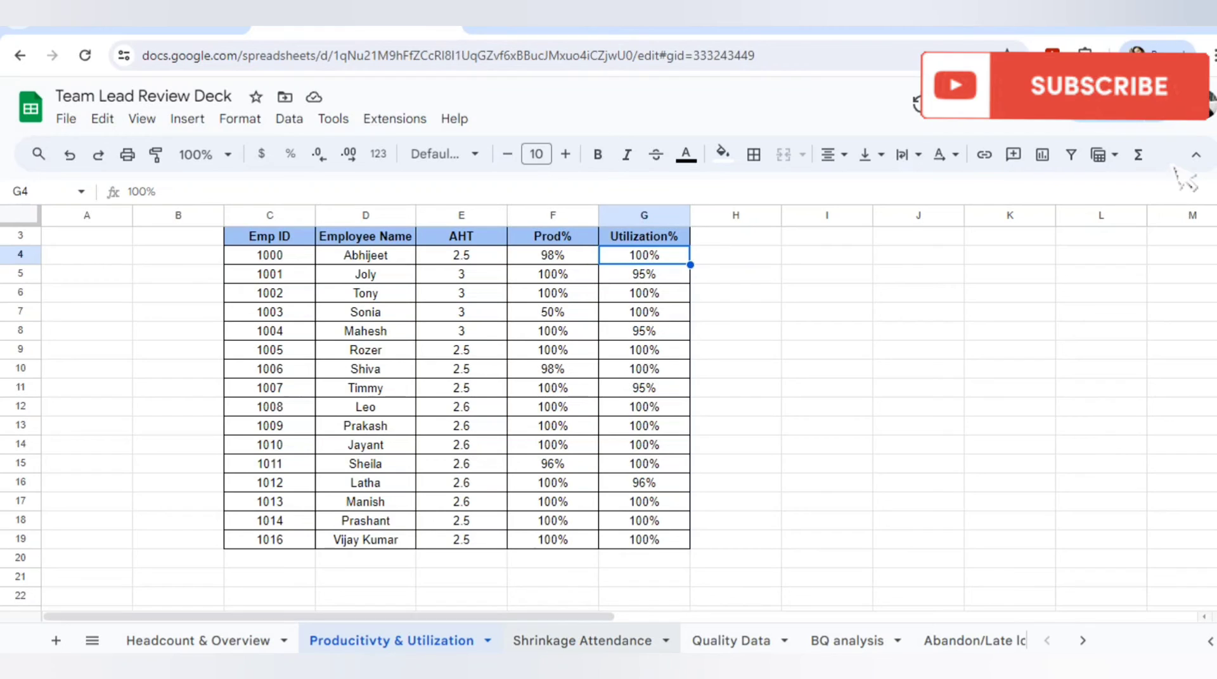
pyautogui.hotkey('ctrl', 'shift', 'pagedown')
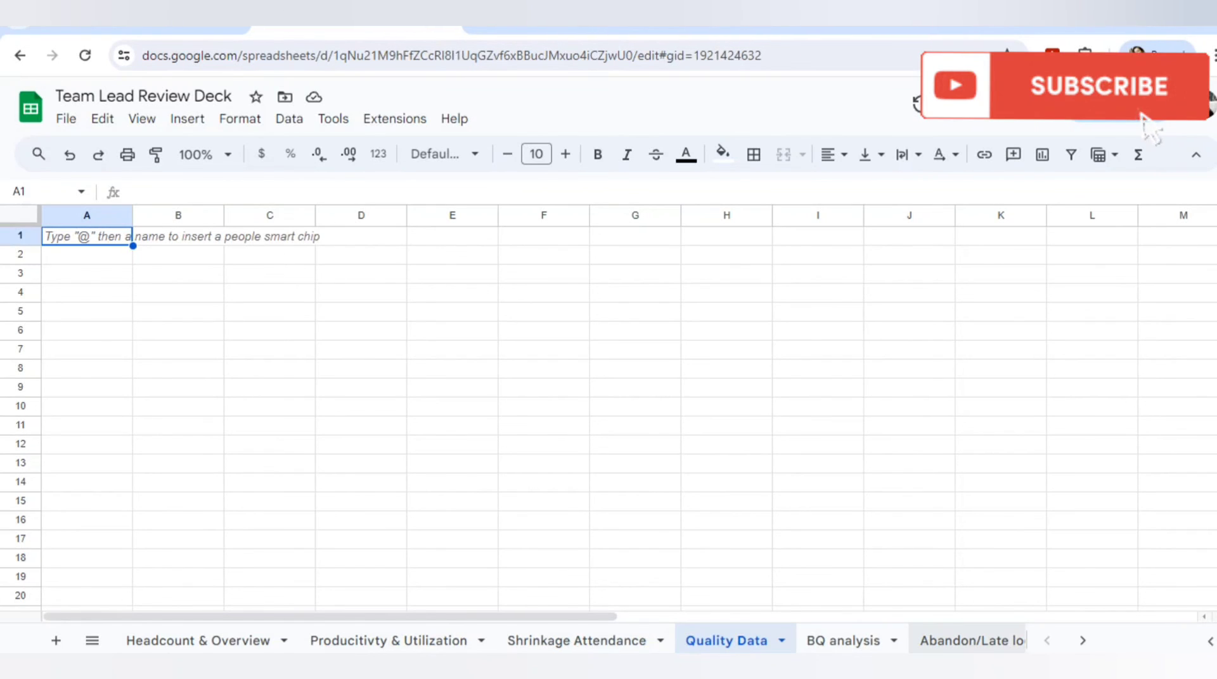
pyautogui.click(972, 640)
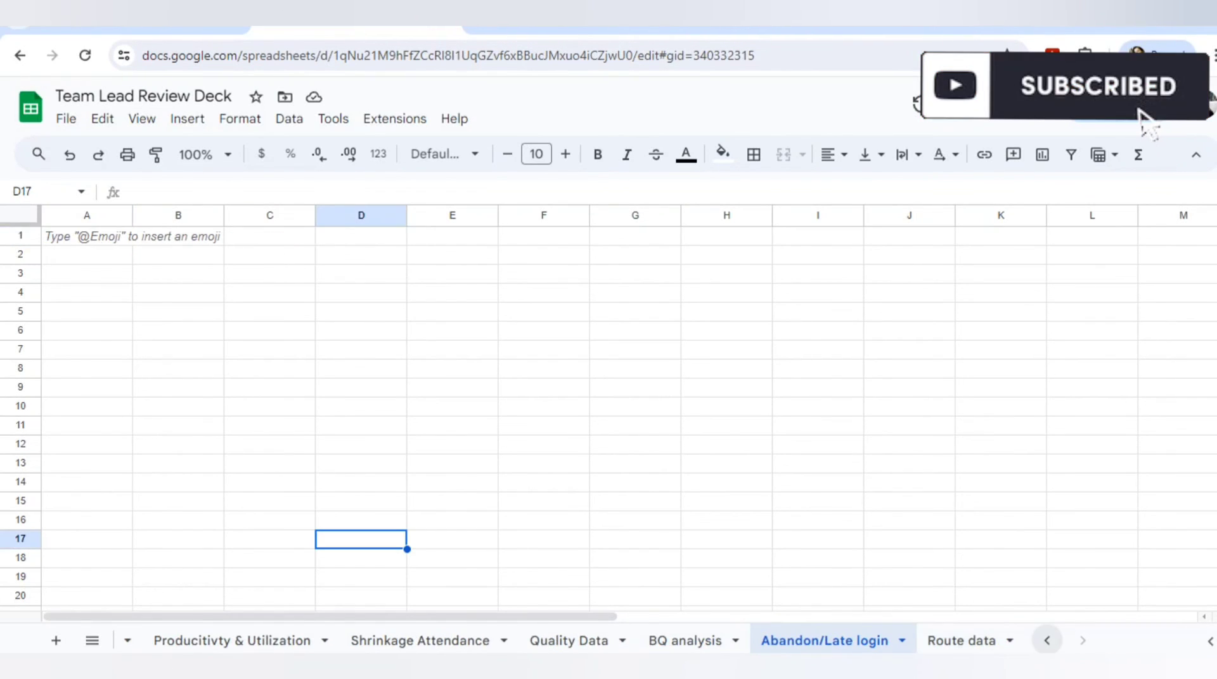
pyautogui.click(967, 641)
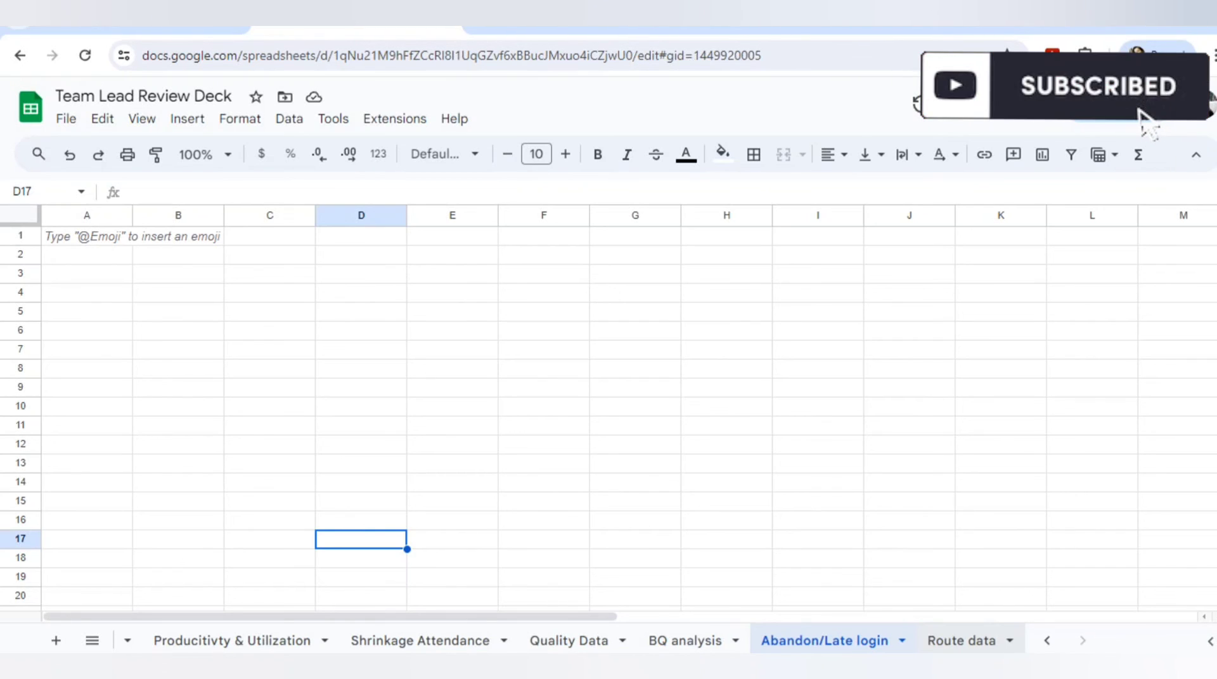
# Step: Return to the Performance Review Deck in Google Slides and view its title slide
pyautogui.hotkey('ctrl', 'Tab')
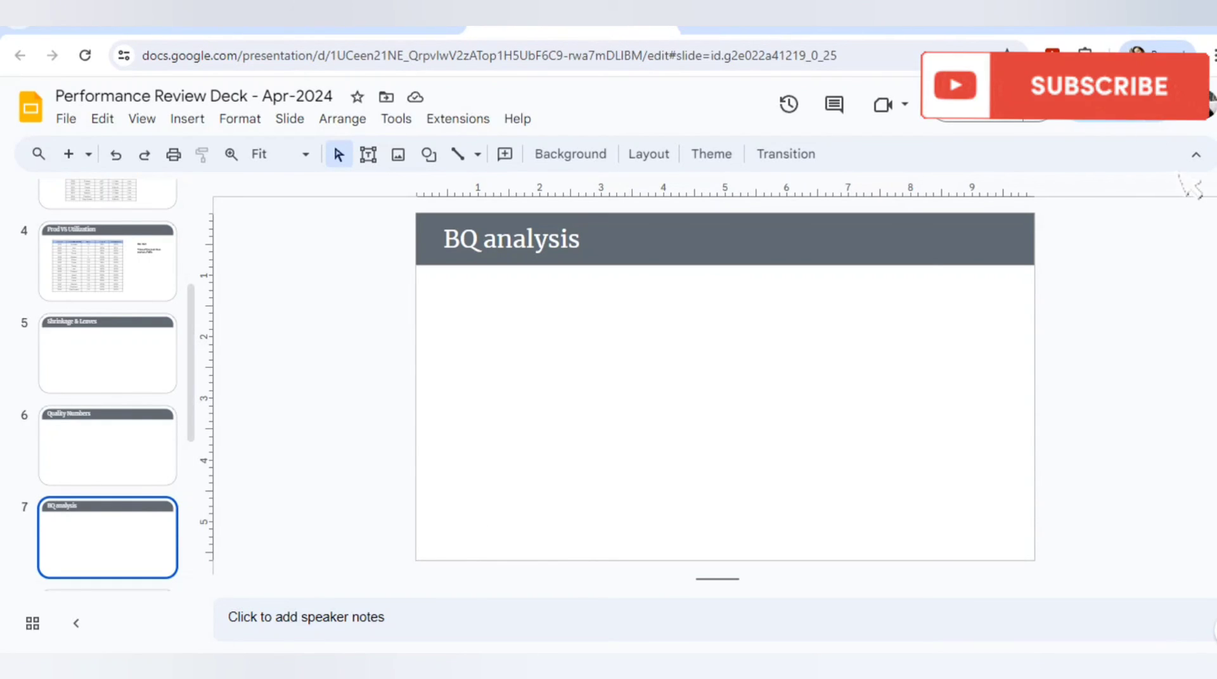
pyautogui.moveTo(191, 363); pyautogui.dragTo(191, 261)
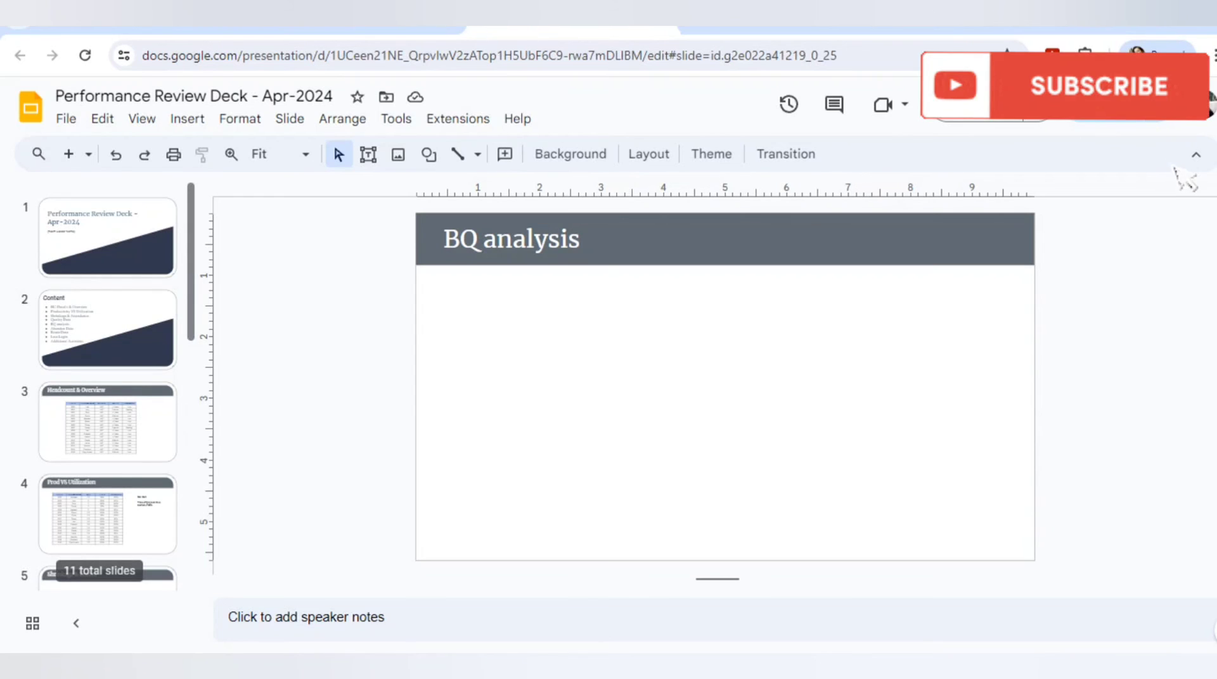
pyautogui.hotkey('ctrl', 'shift', 'Tab')
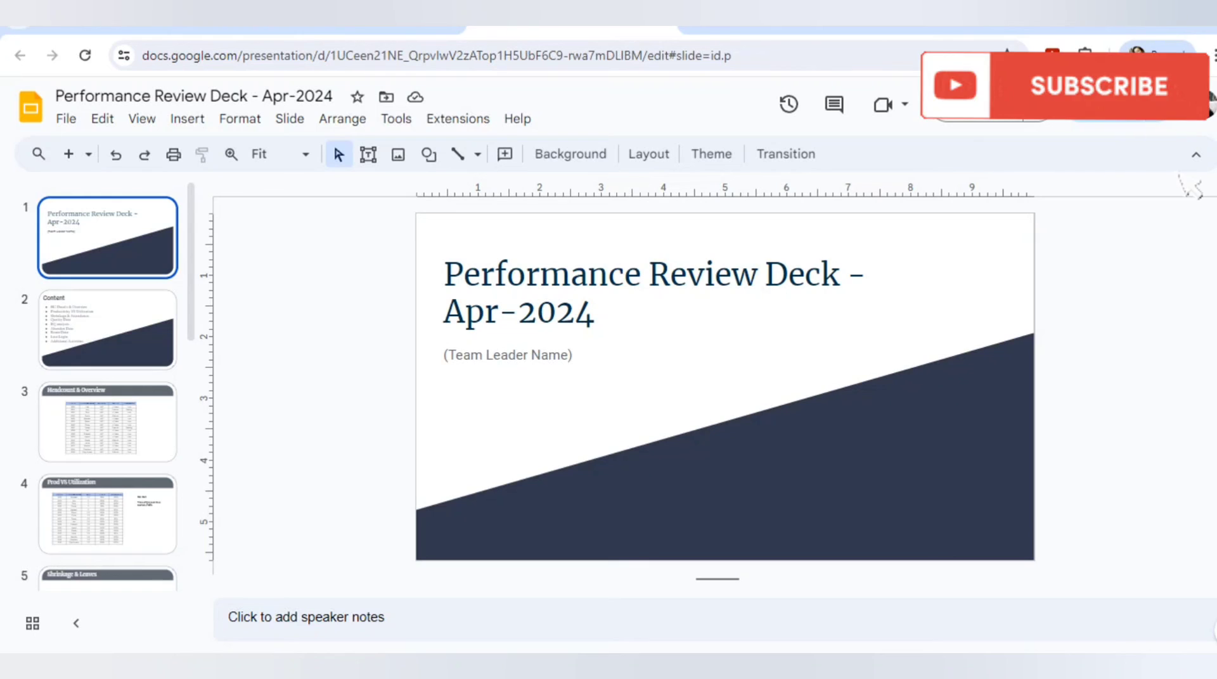
# Step: Switch to the Team Lead Review Deck in Google Sheets and reopen the Producitivty & Utilization sheet to view its table
pyautogui.click(356, 28)
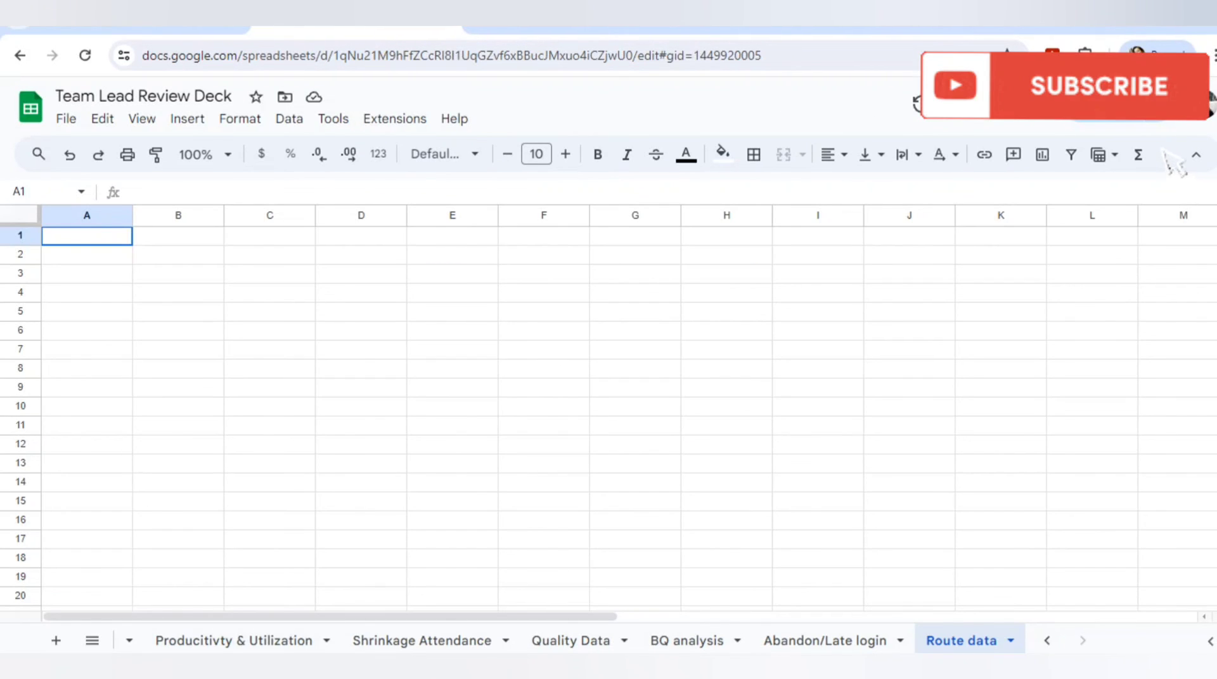
pyautogui.click(92, 641)
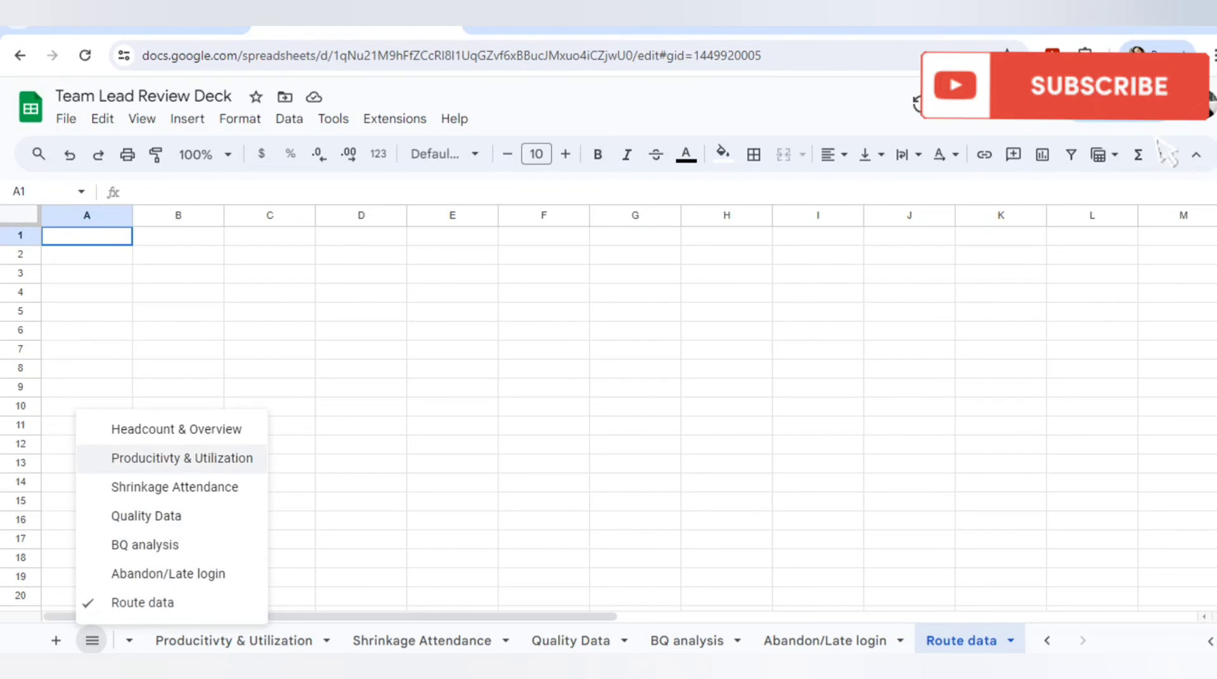
pyautogui.click(182, 458)
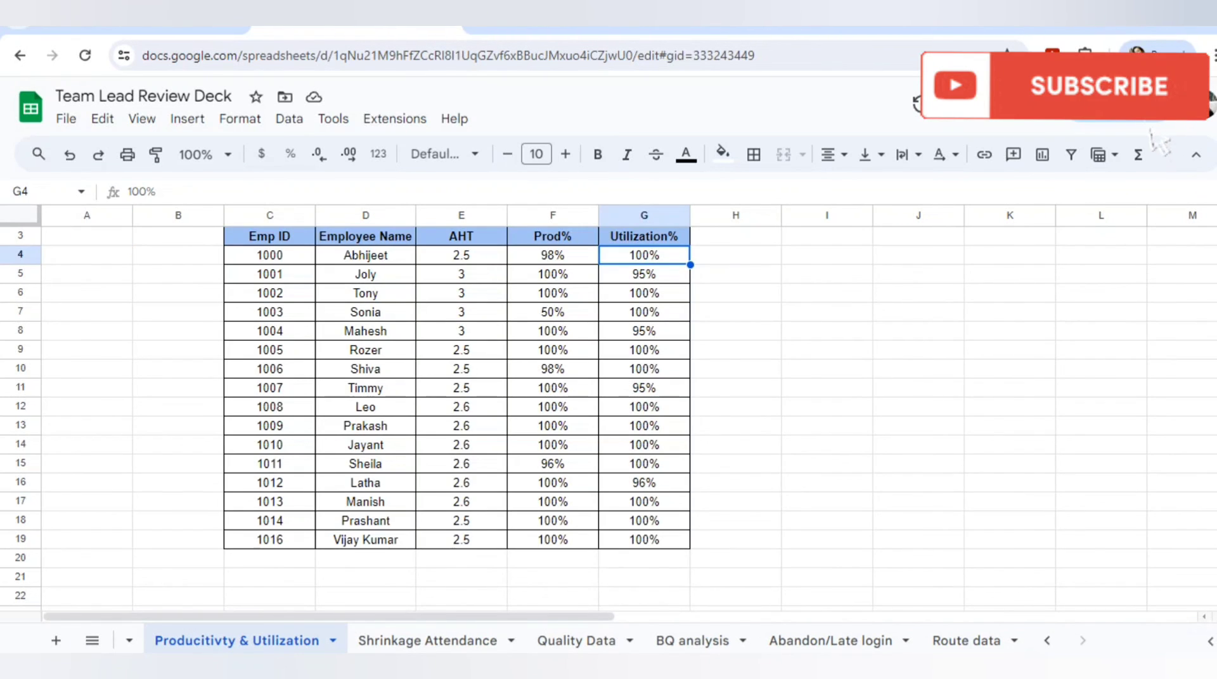
pyautogui.click(461, 369)
# Step: Switch back to the Performance Review Deck in Google Slides and review the slides from Content through Quality Numbers
pyautogui.click(564, 29)
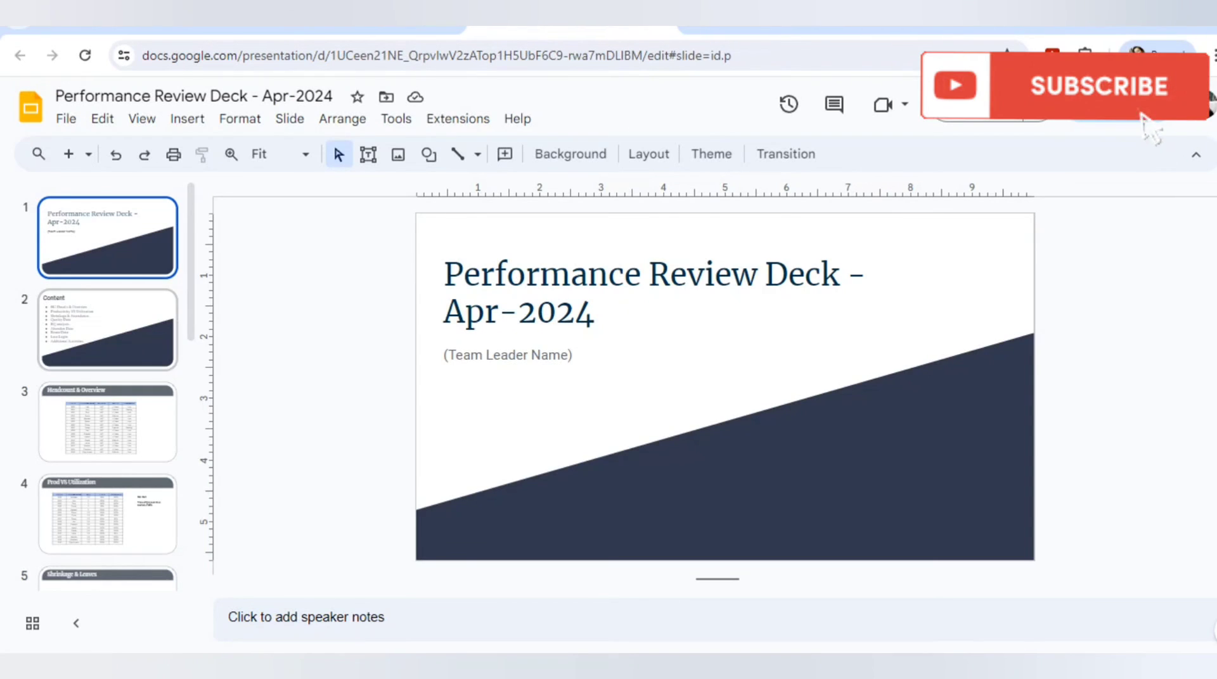
pyautogui.click(108, 330)
pyautogui.click(107, 422)
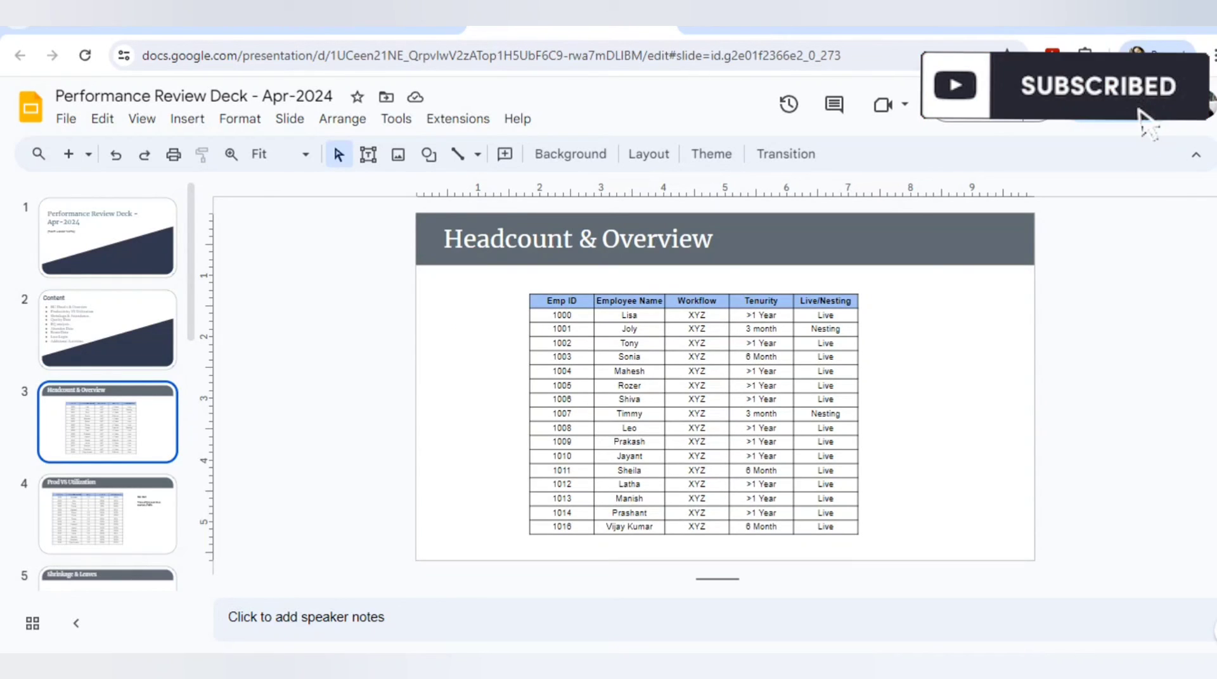
pyautogui.click(107, 514)
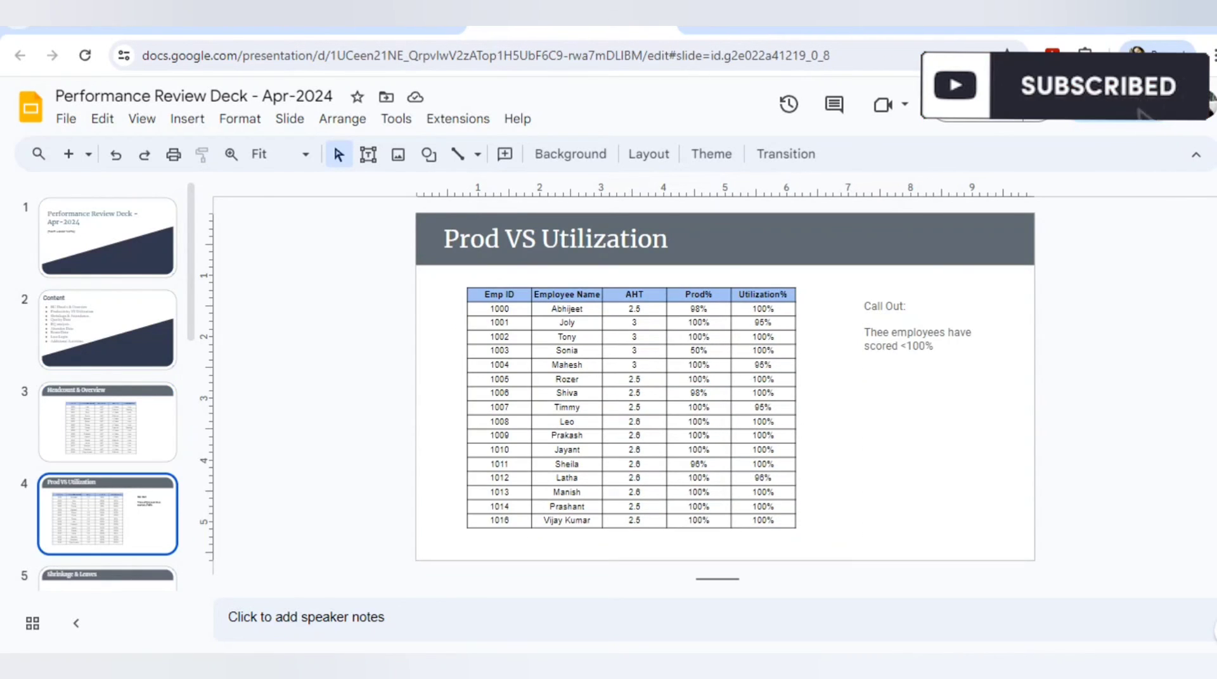
pyautogui.press('Down')
pyautogui.press('Down')
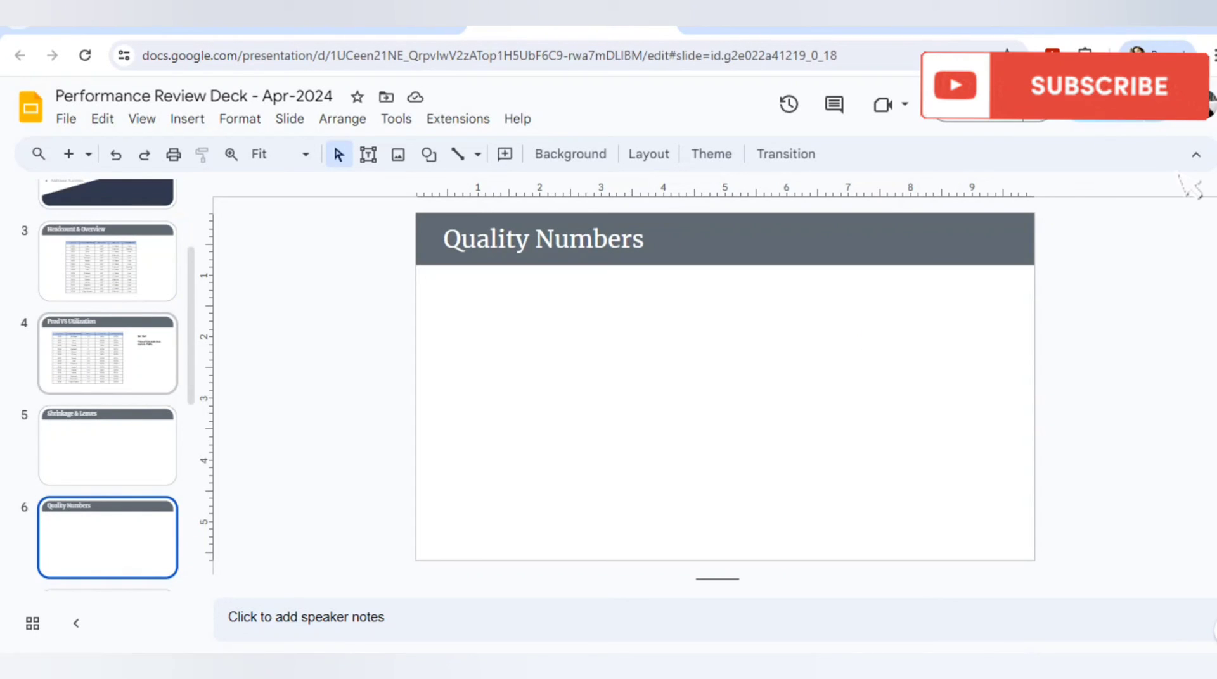